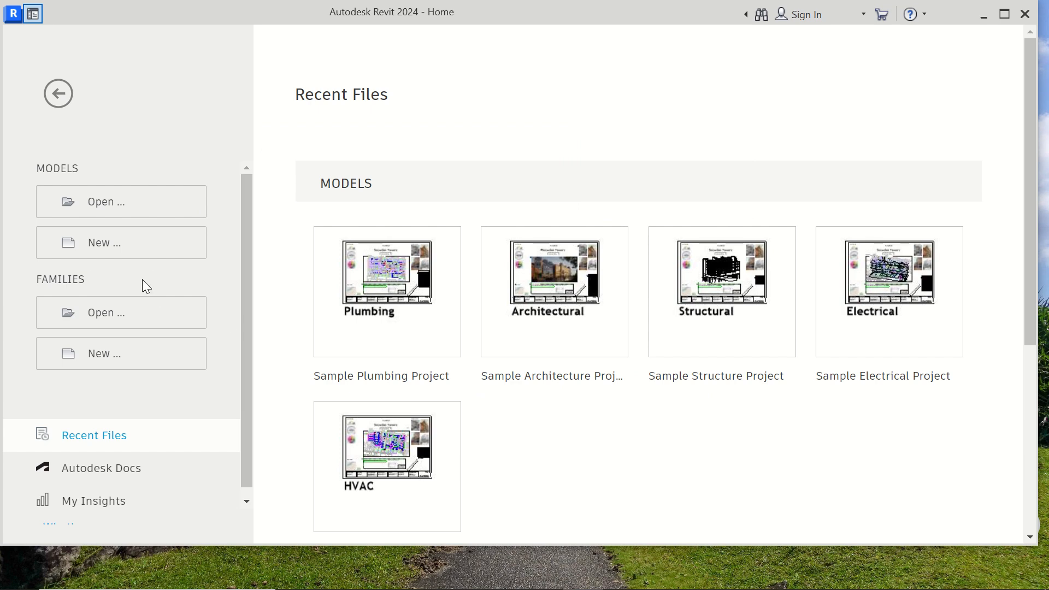
Create a new family from the Metric Generic Model template
left_click(93, 360)
scroll(429, 274, "down", 4)
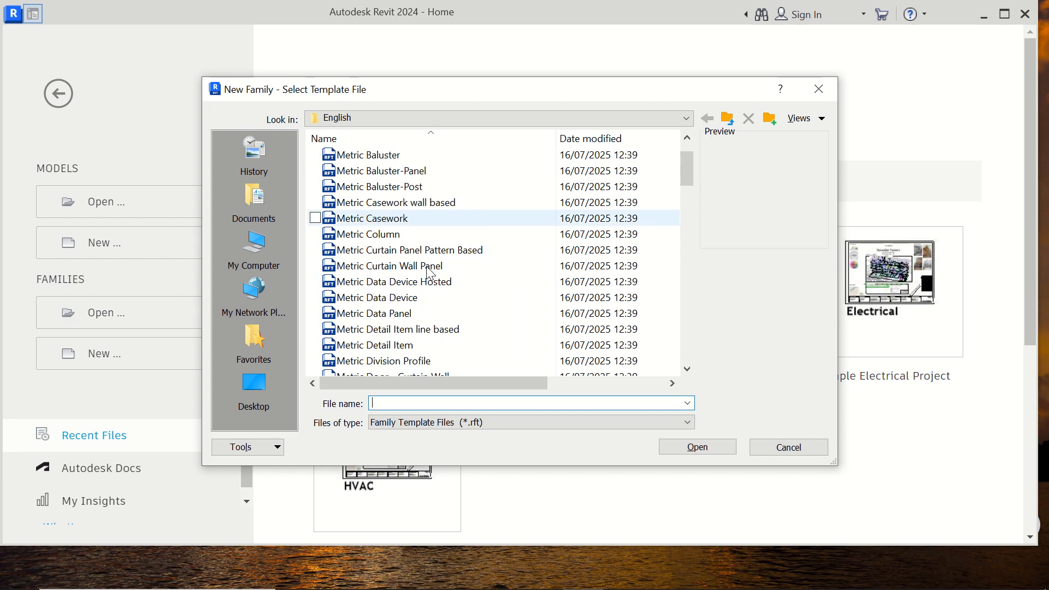
scroll(430, 273, "down", 4)
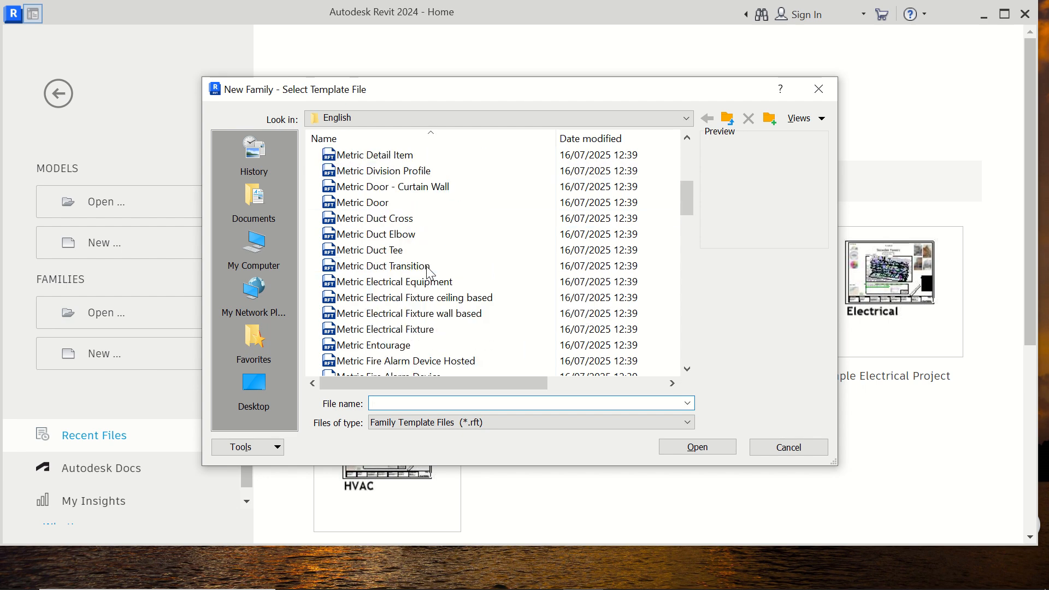
scroll(411, 310, "down", 2)
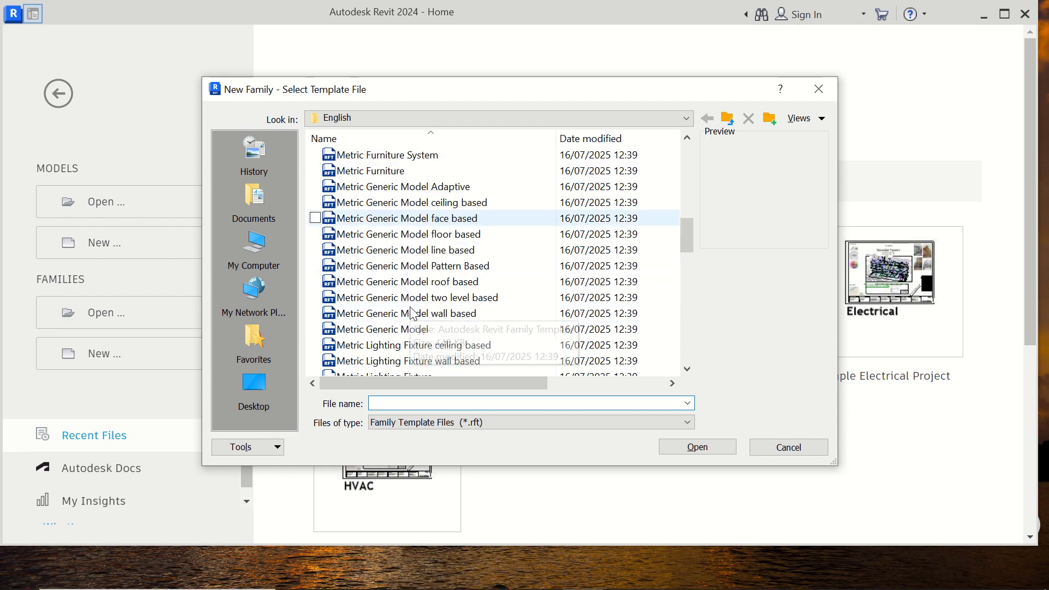
left_click(399, 329)
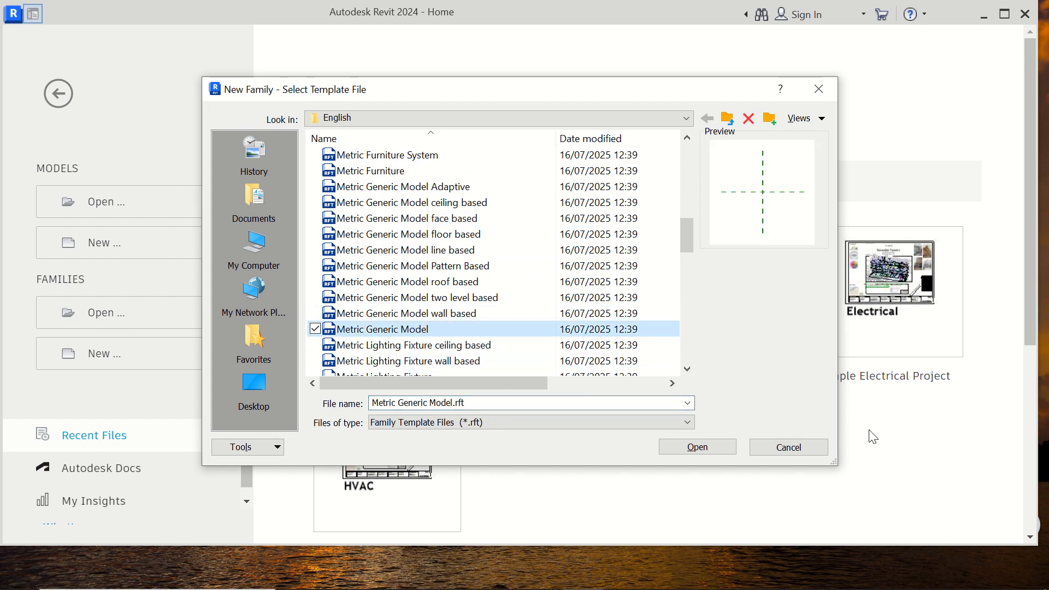
left_click(704, 442)
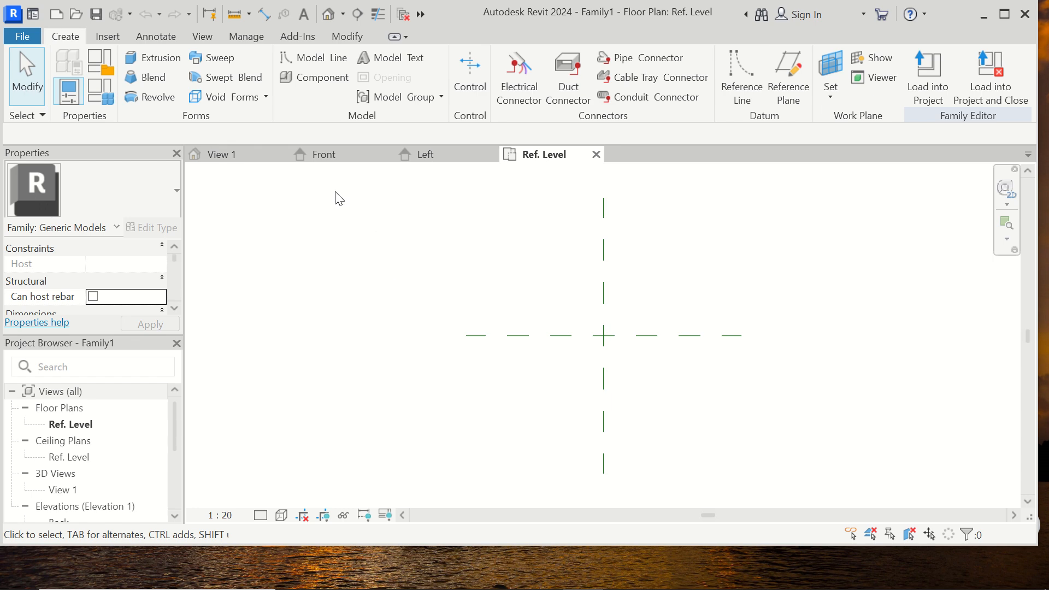
Start a Swept Blend and sketch its path in plan as a three-point spline arching across the vertical reference plane
left_click(241, 81)
left_click(242, 83)
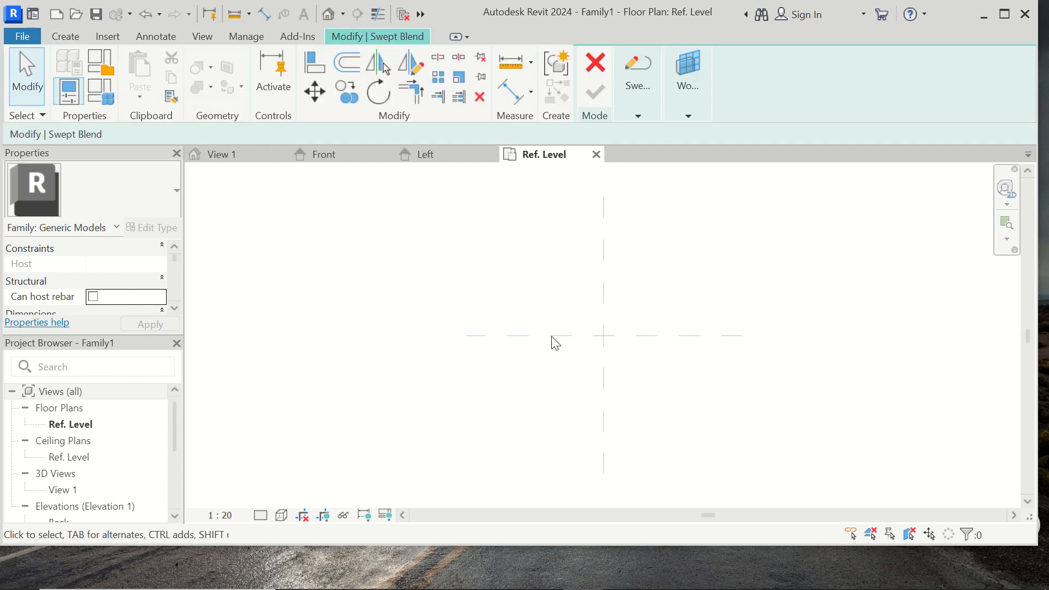
left_click(638, 116)
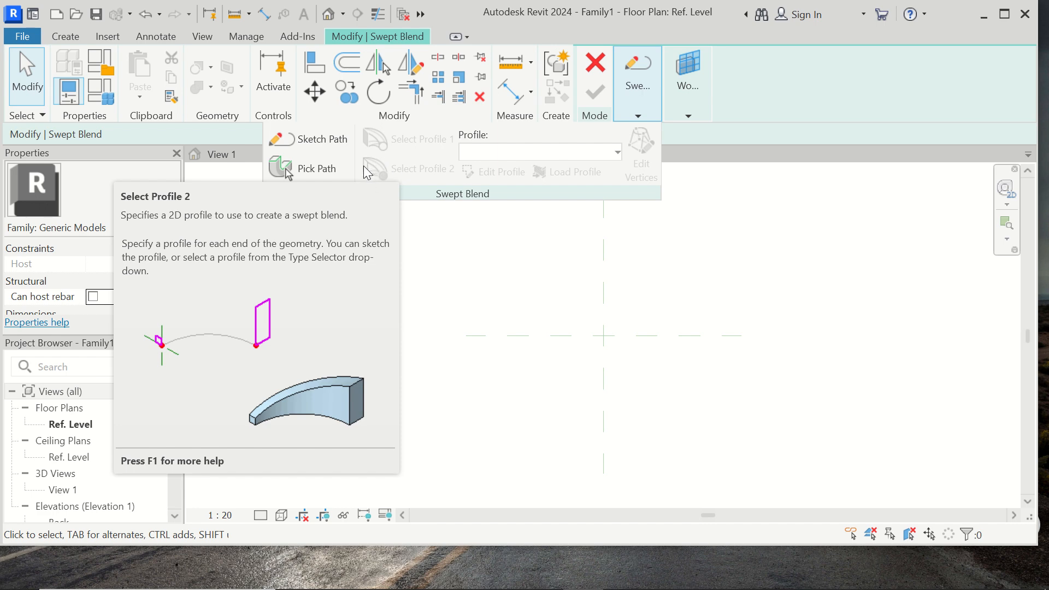
left_click(307, 143)
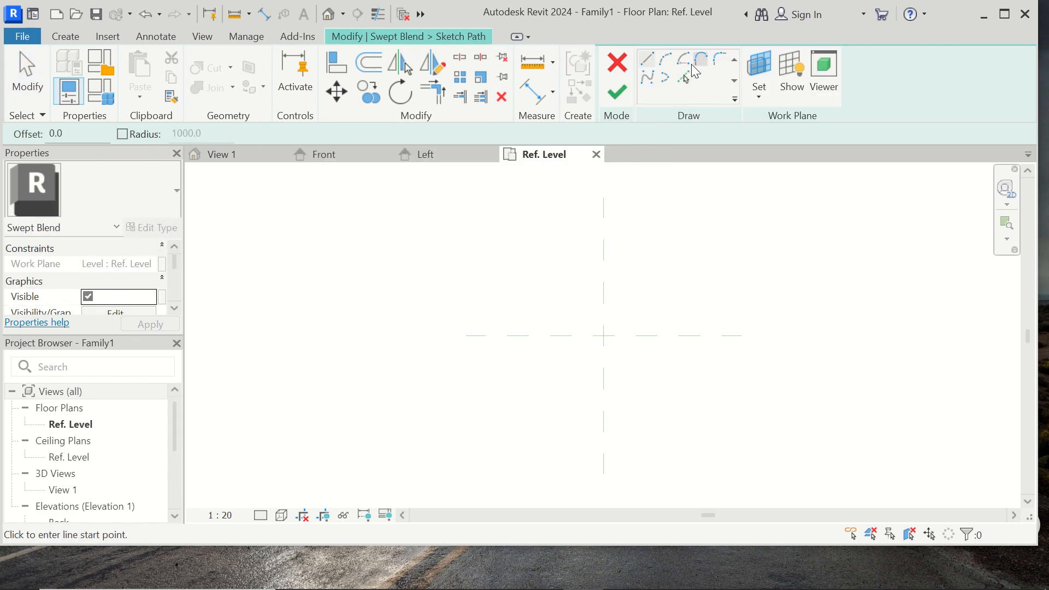
left_click(648, 78)
key("Escape")
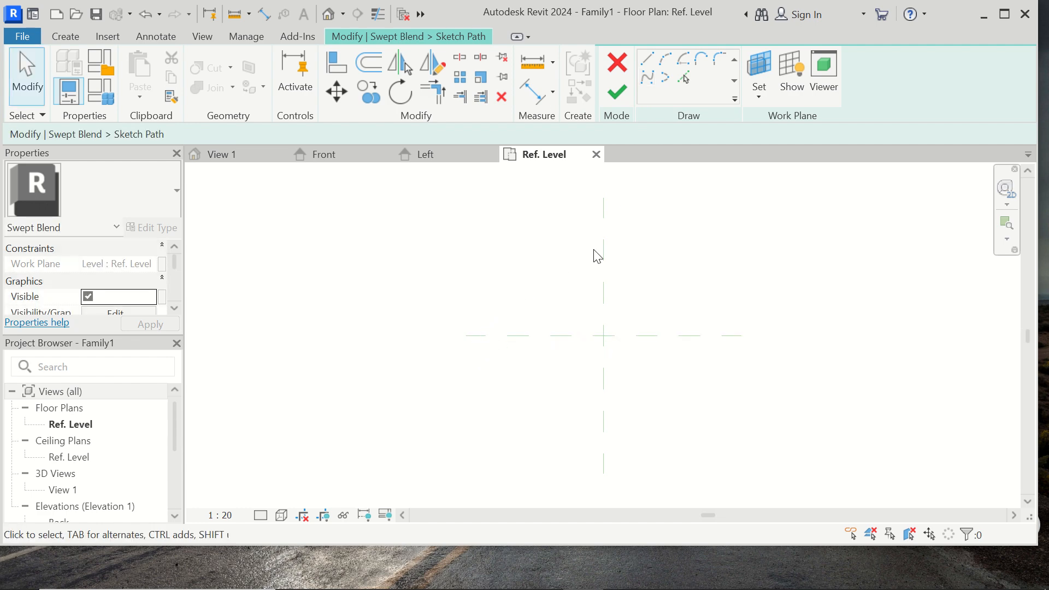
left_click(647, 77)
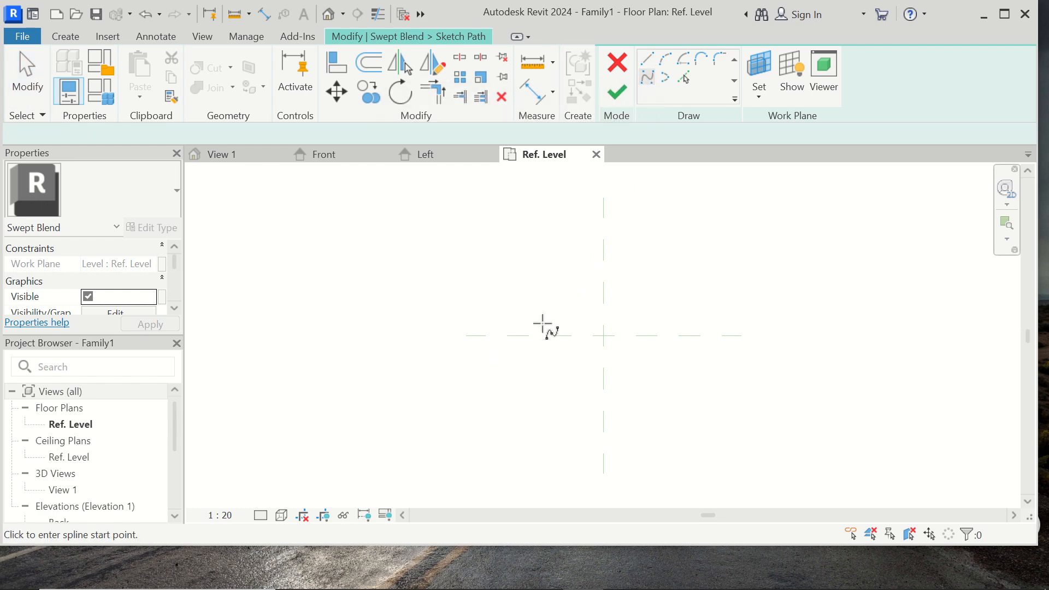
left_click(496, 356)
left_click(572, 264)
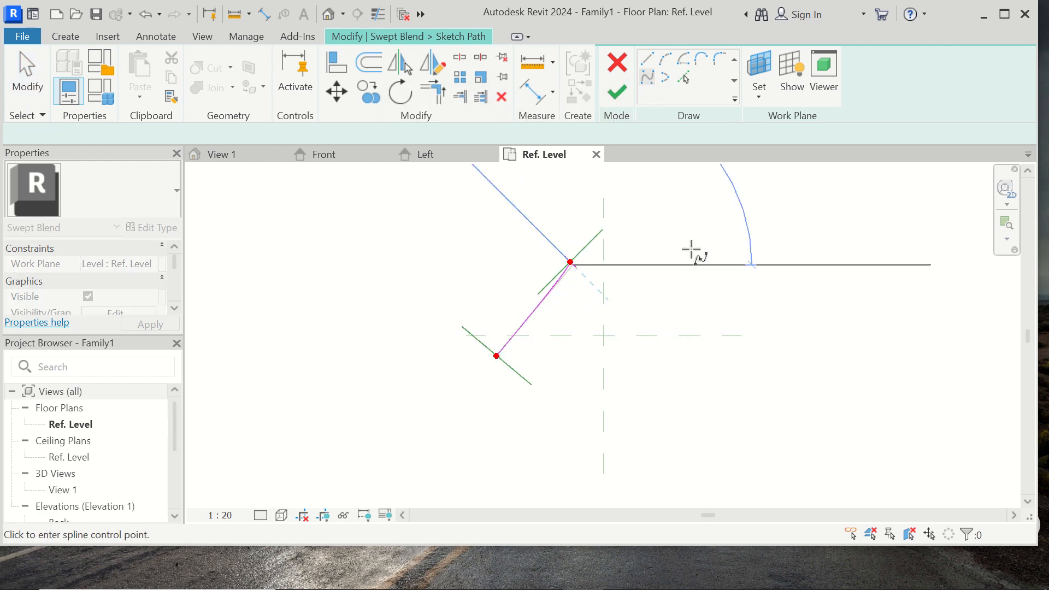
left_click(754, 242)
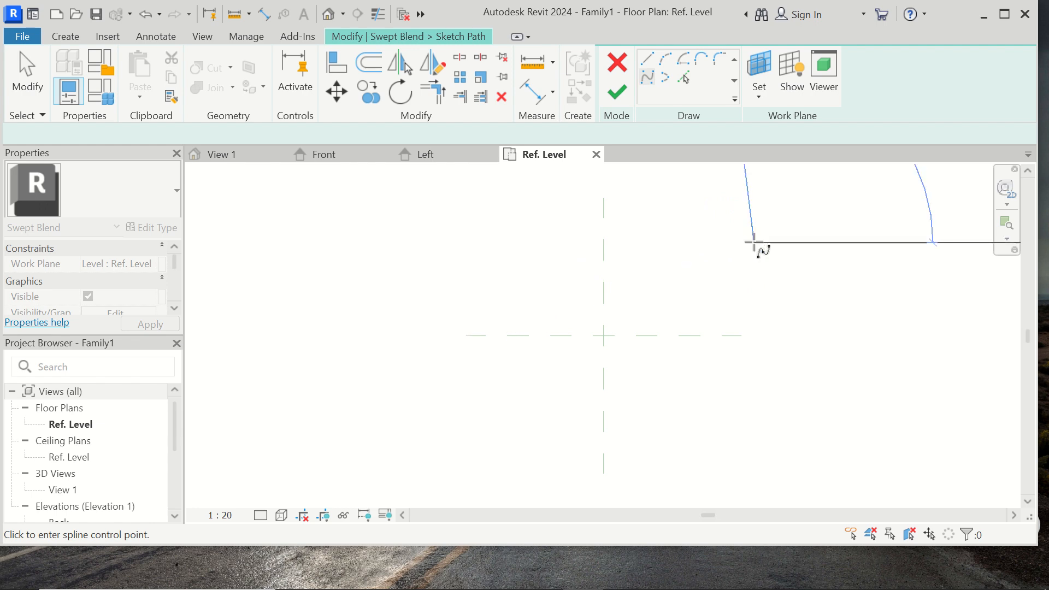
key("Escape")
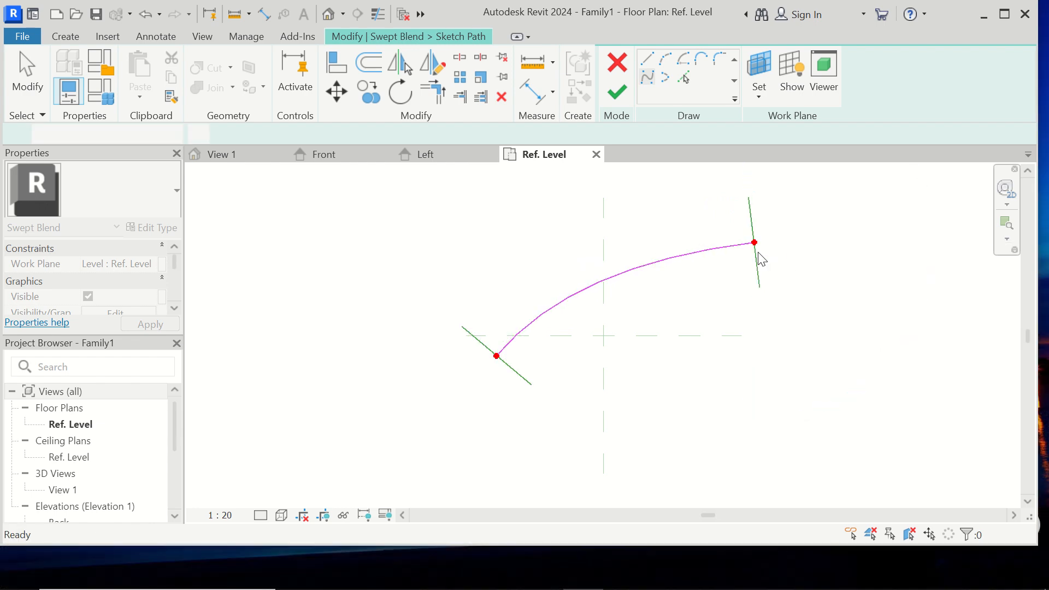
left_click(621, 98)
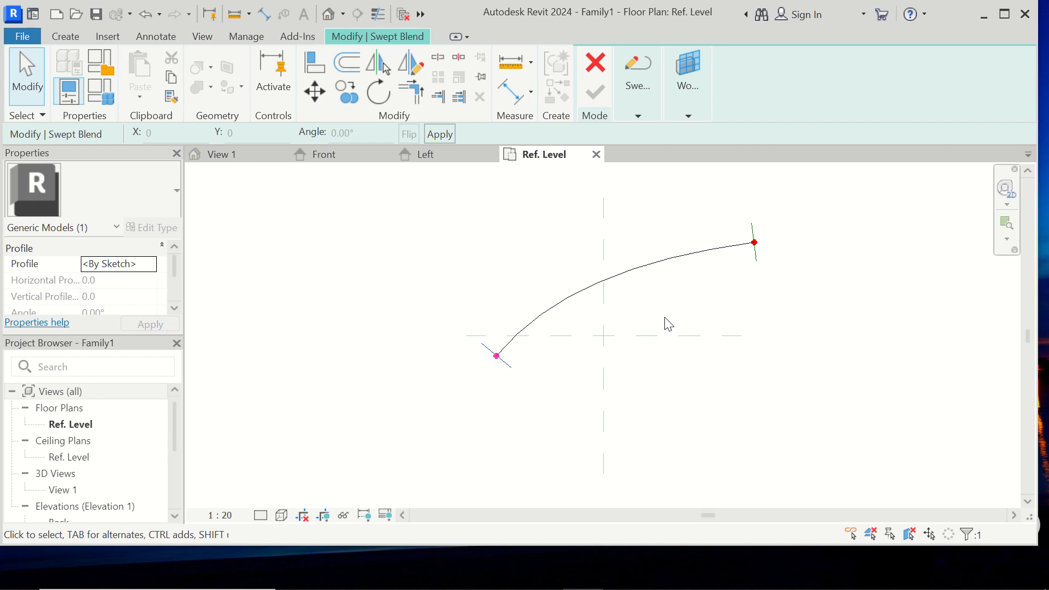
Sketch Profile 1 in the Front elevation as a six-sided circumscribed polygon centred on the path's start, with a radius of about 200 mm
left_click(638, 117)
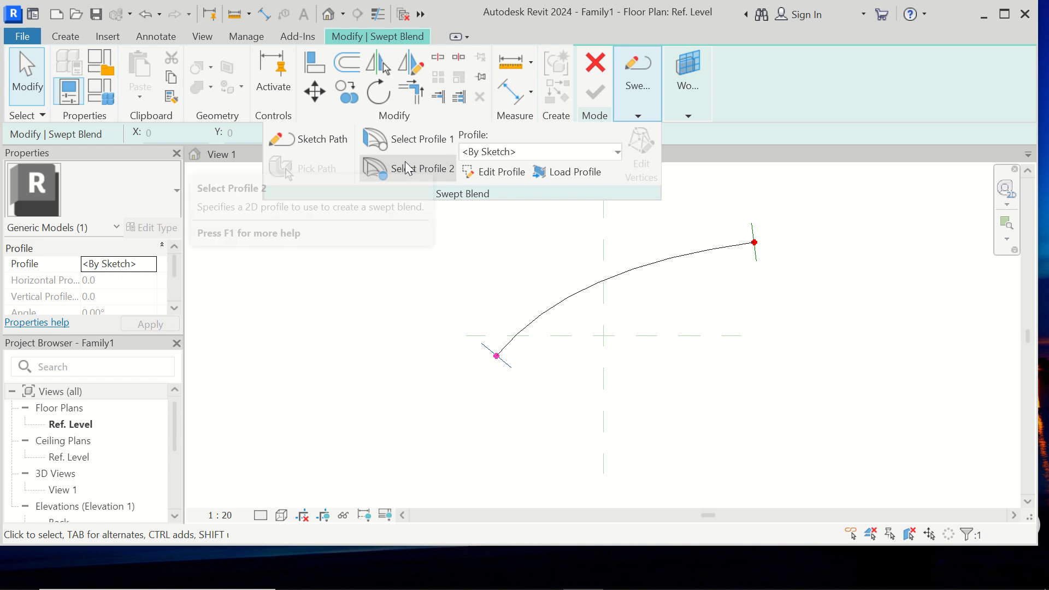
left_click(407, 141)
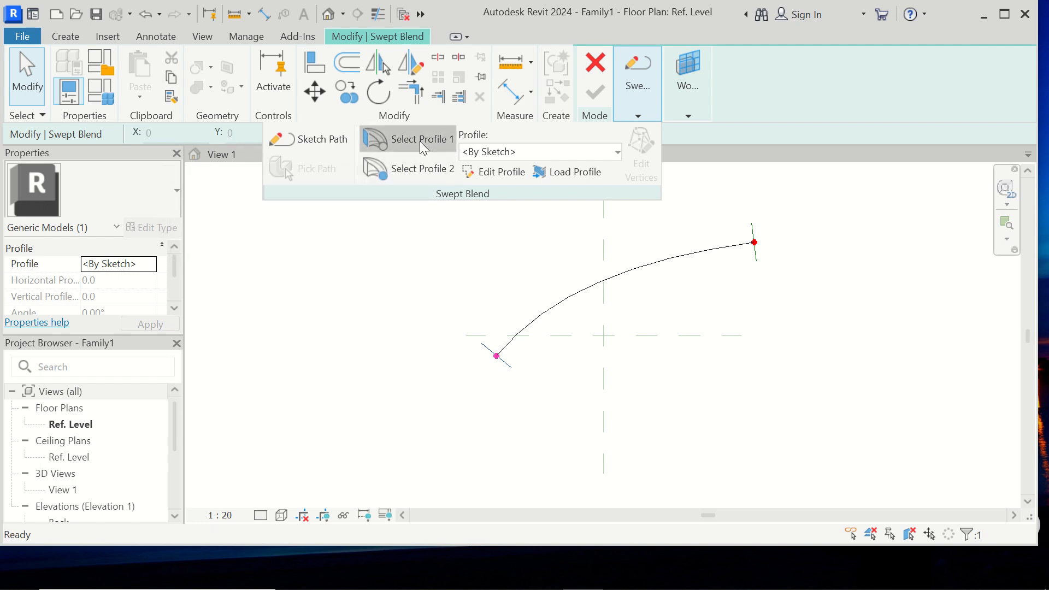
left_click(500, 174)
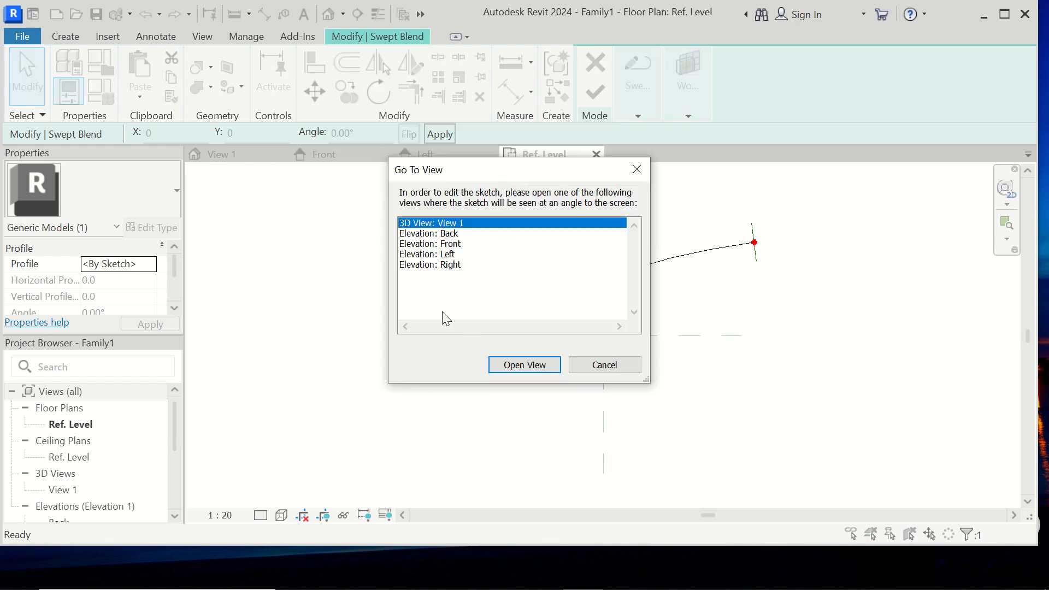
double_click(440, 245)
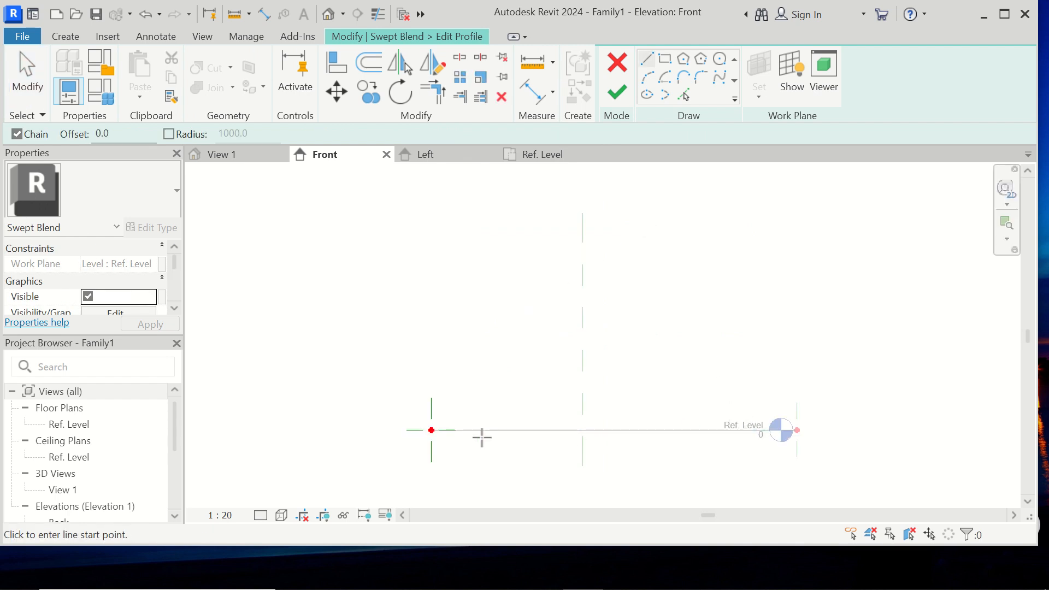
scroll(431, 434, "up", 3)
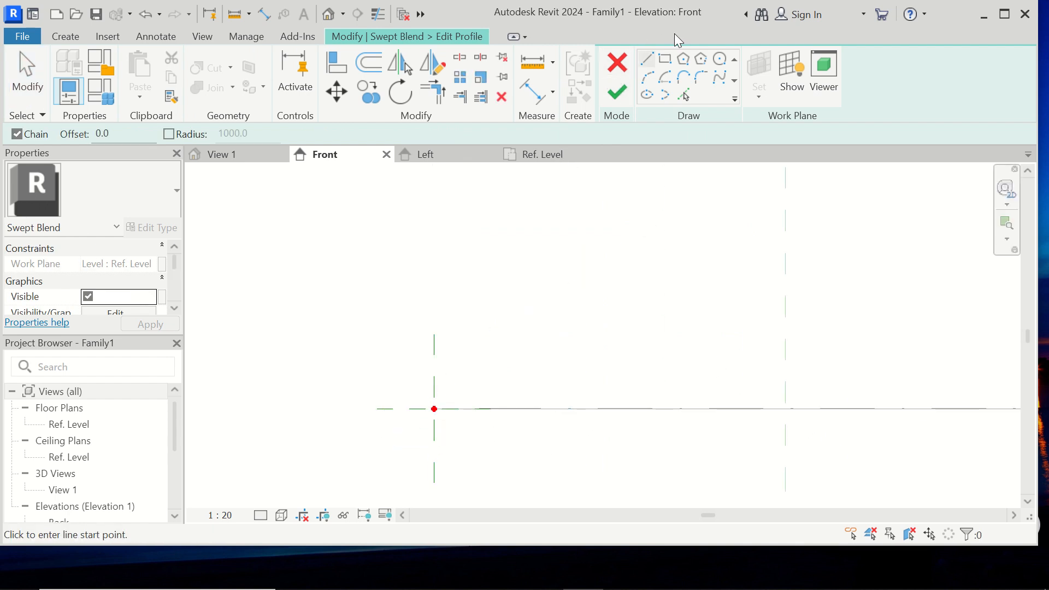
left_click(701, 61)
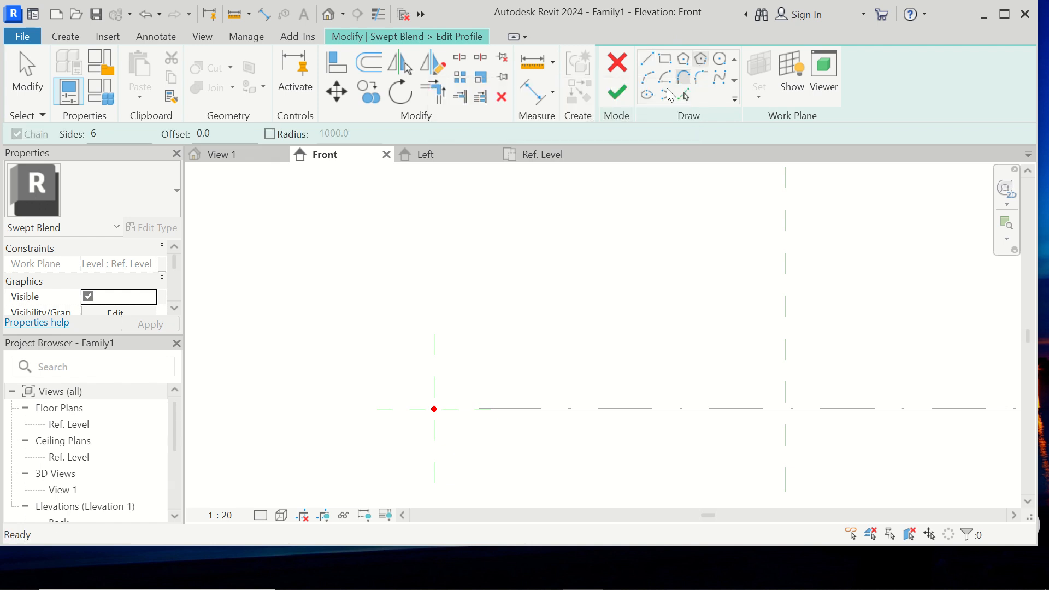
left_click(434, 408)
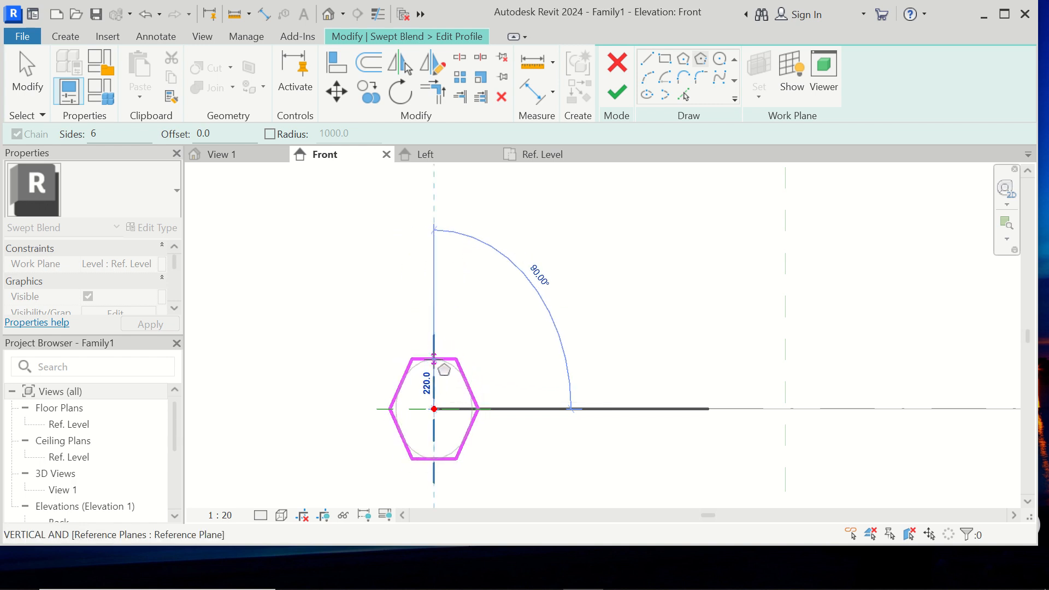
left_click(434, 362)
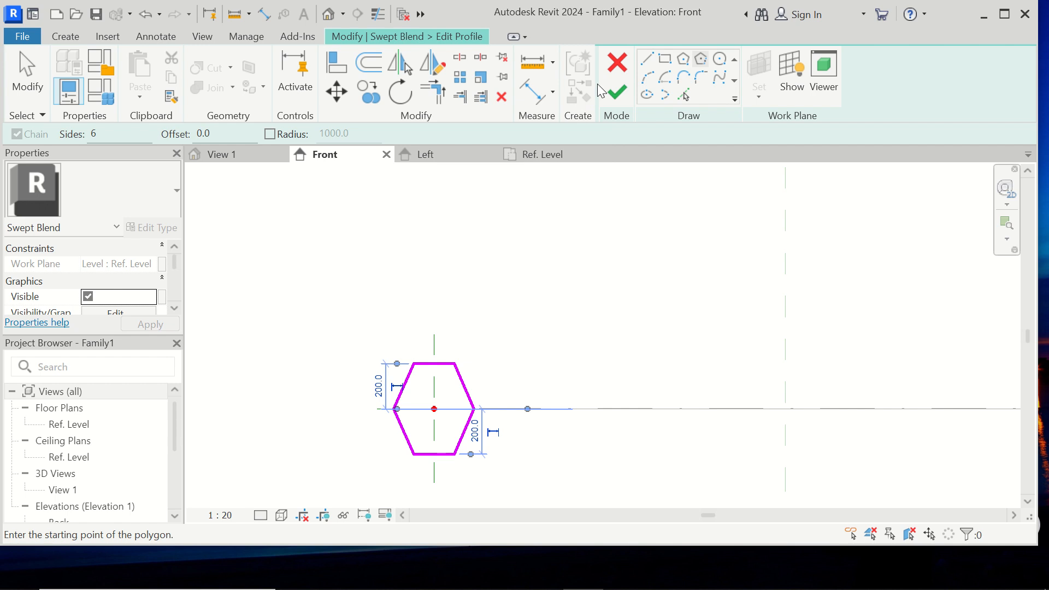
left_click(619, 92)
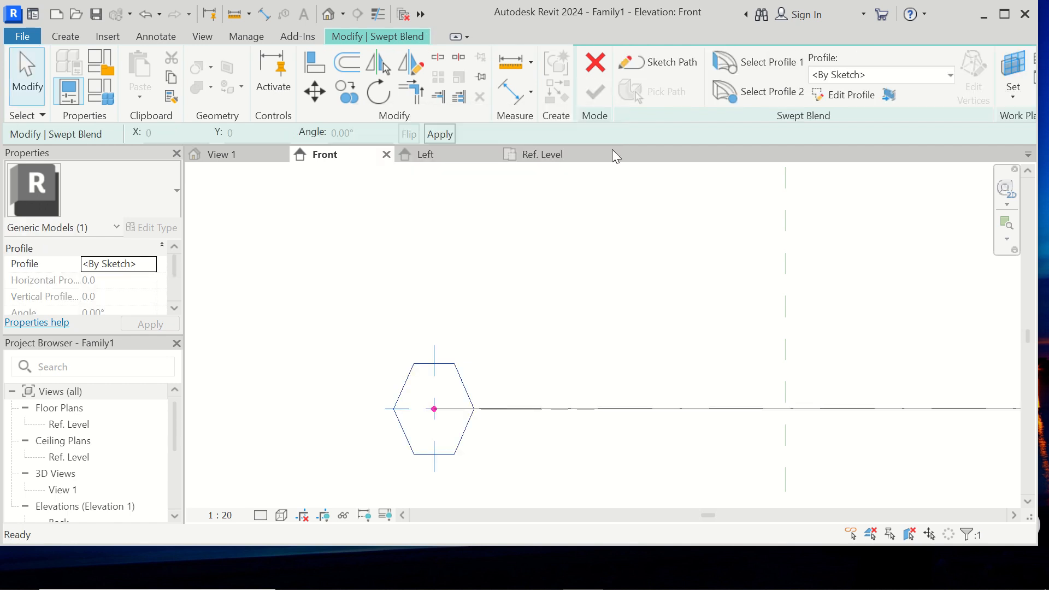
Sketch Profile 2 as a circle centred on the path's far end and finish the swept blend
left_click(767, 90)
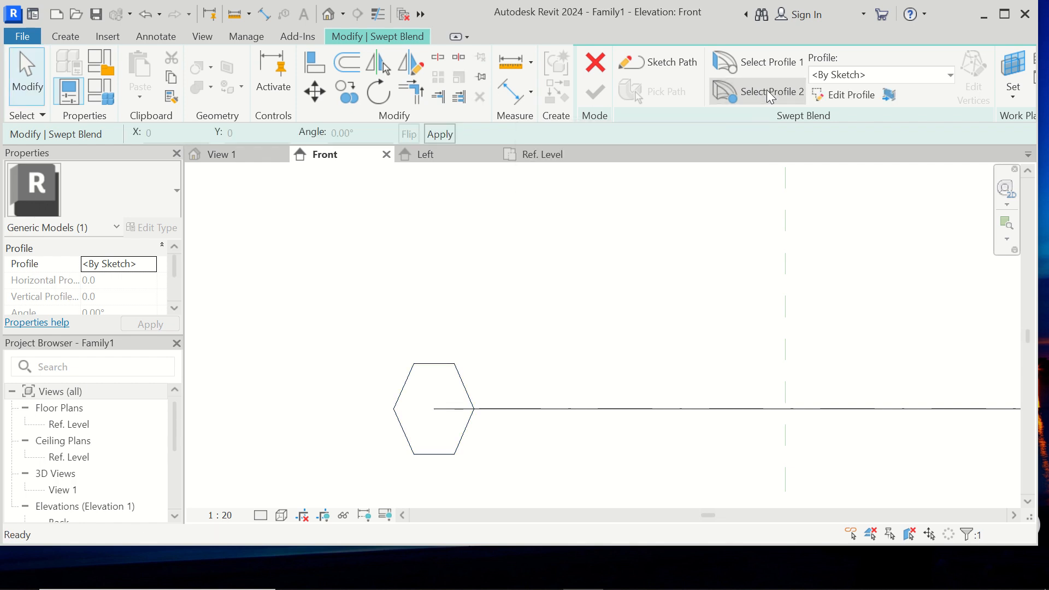
left_click(847, 94)
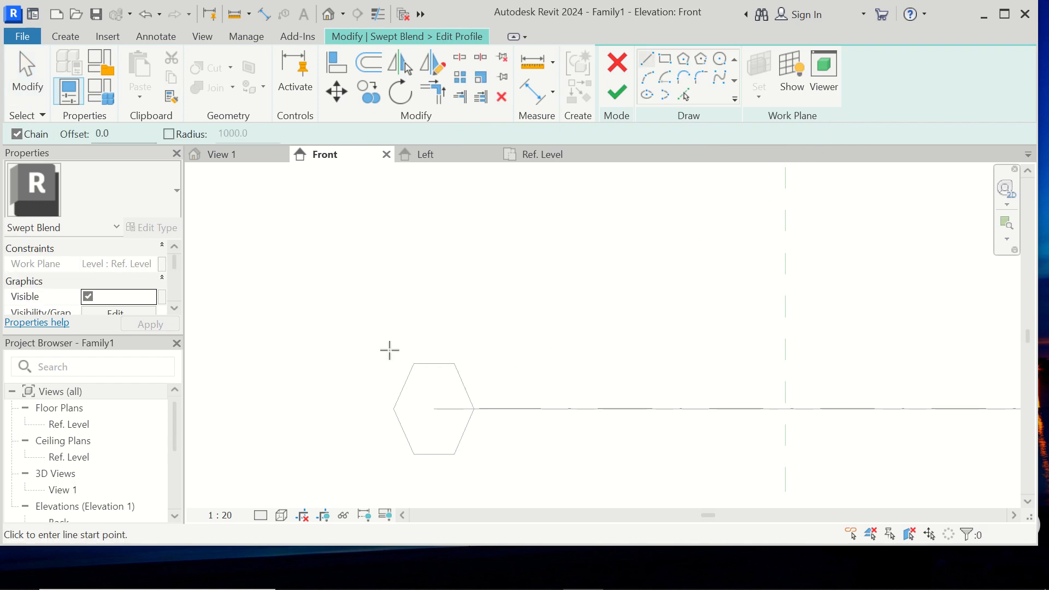
scroll(390, 350, "down", 2)
scroll(899, 415, "up", 5)
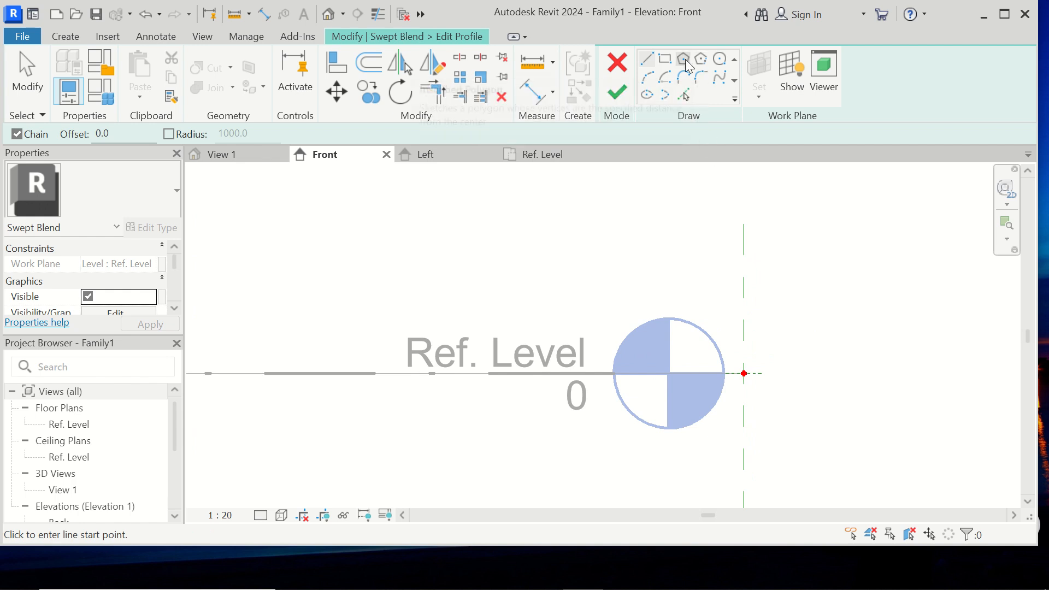
left_click(726, 59)
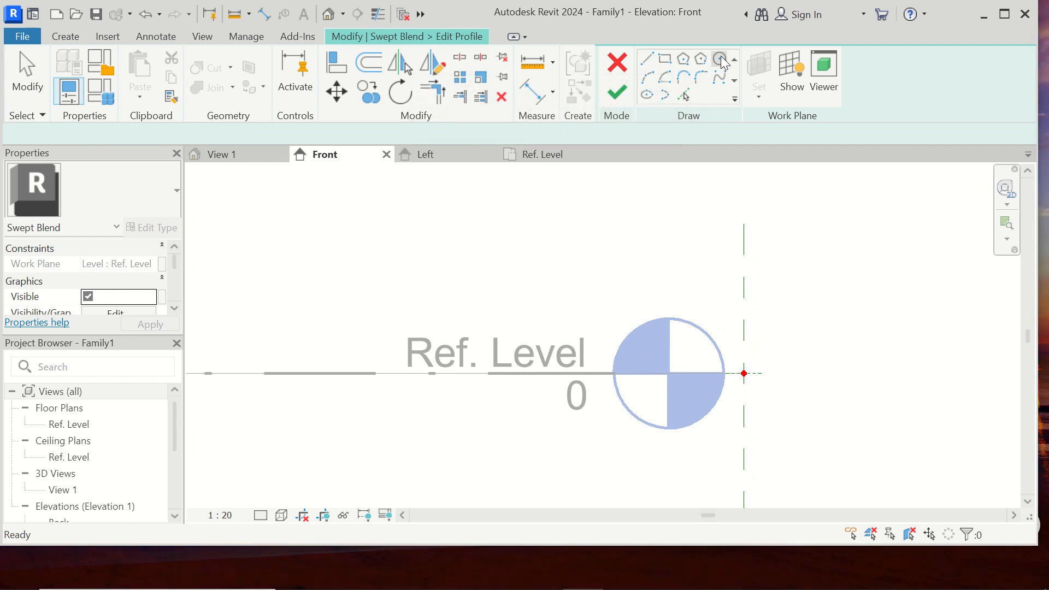
left_click(744, 374)
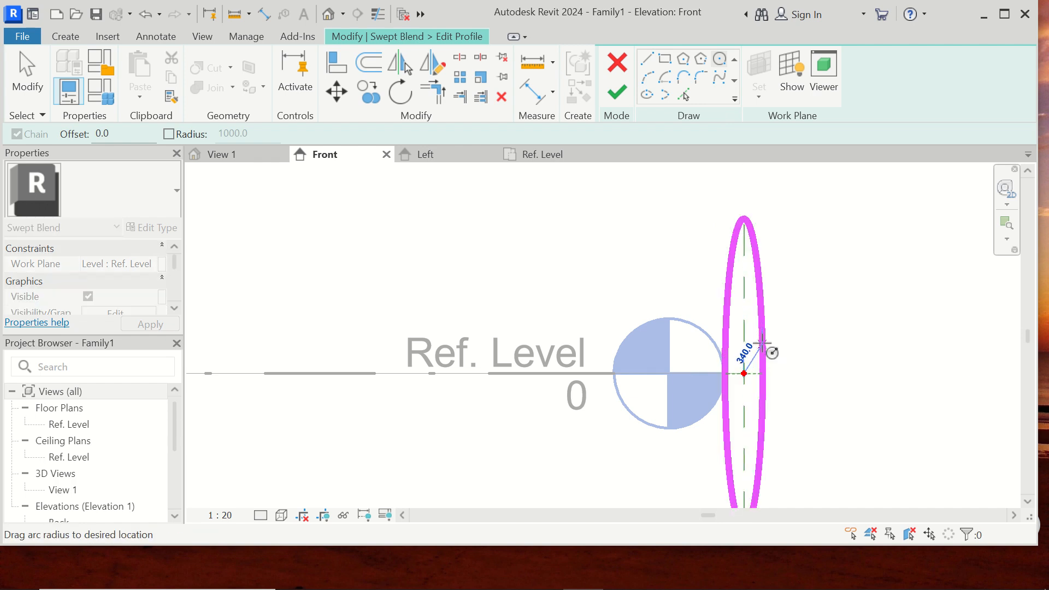
left_click(760, 352)
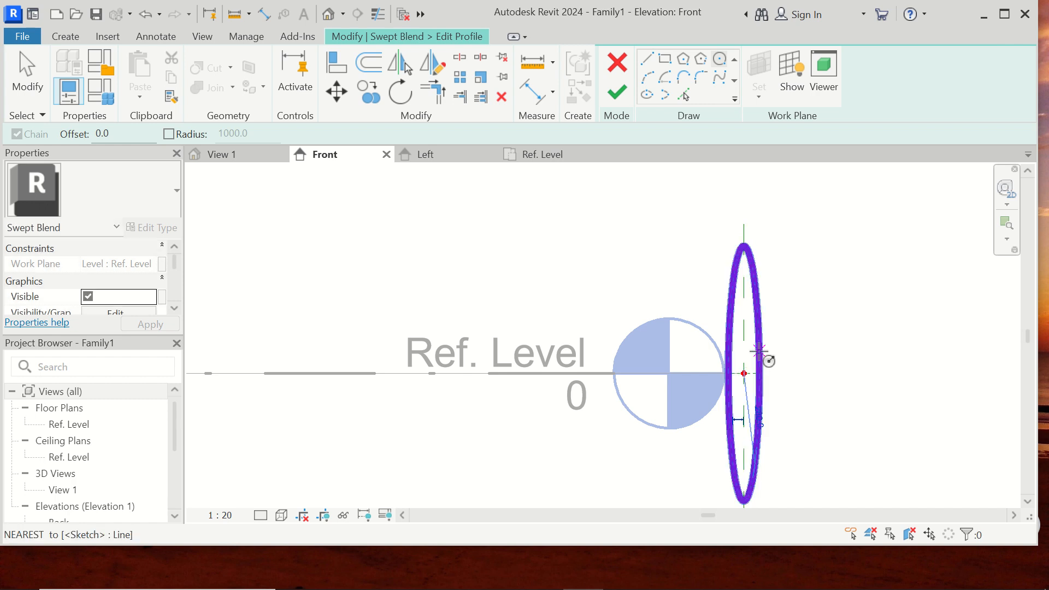
left_click(615, 93)
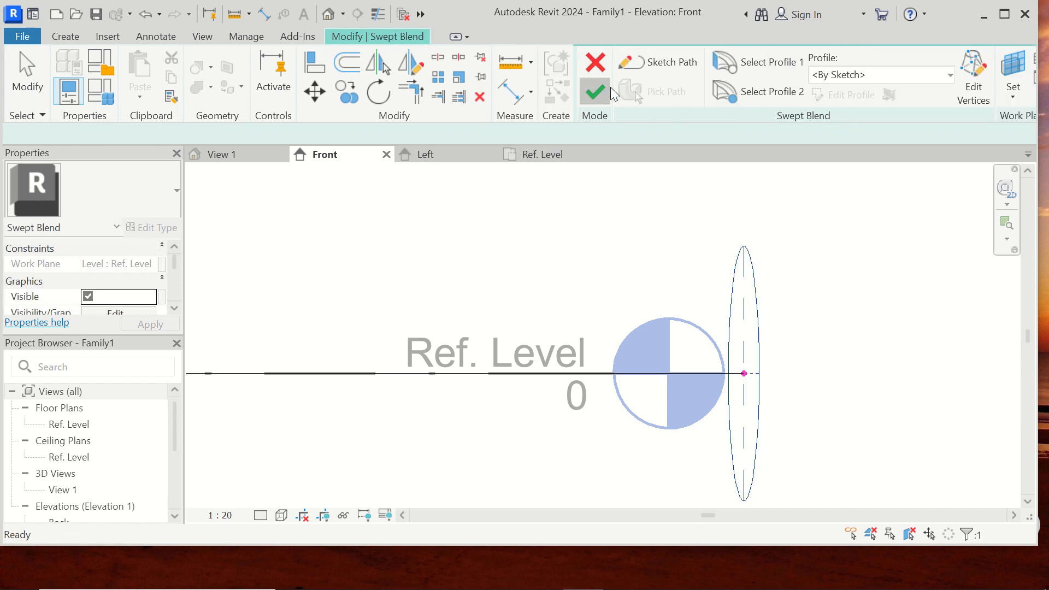
left_click(612, 89)
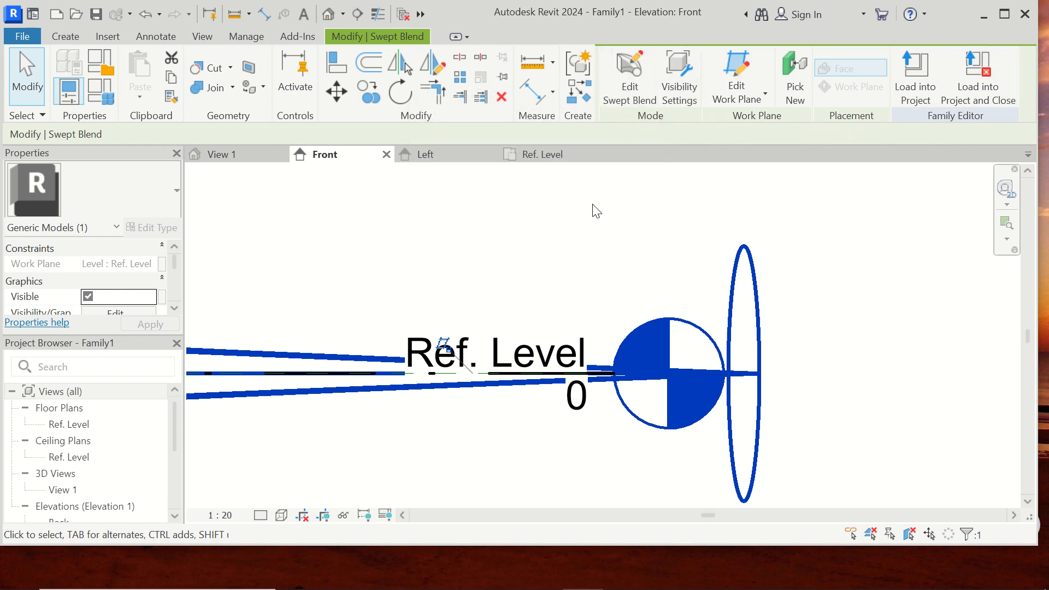
Examine the finished swept blend in the Front elevation, the Ref. Level plan and the default 3D view
scroll(594, 211, "down", 4)
scroll(638, 305, "down", 3)
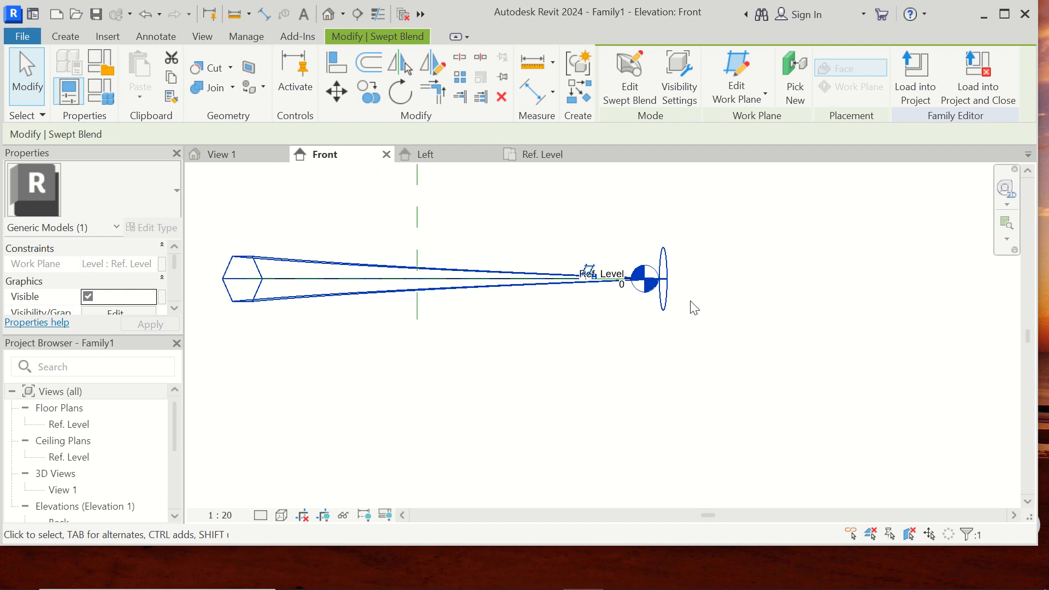
scroll(426, 251, "up", 3)
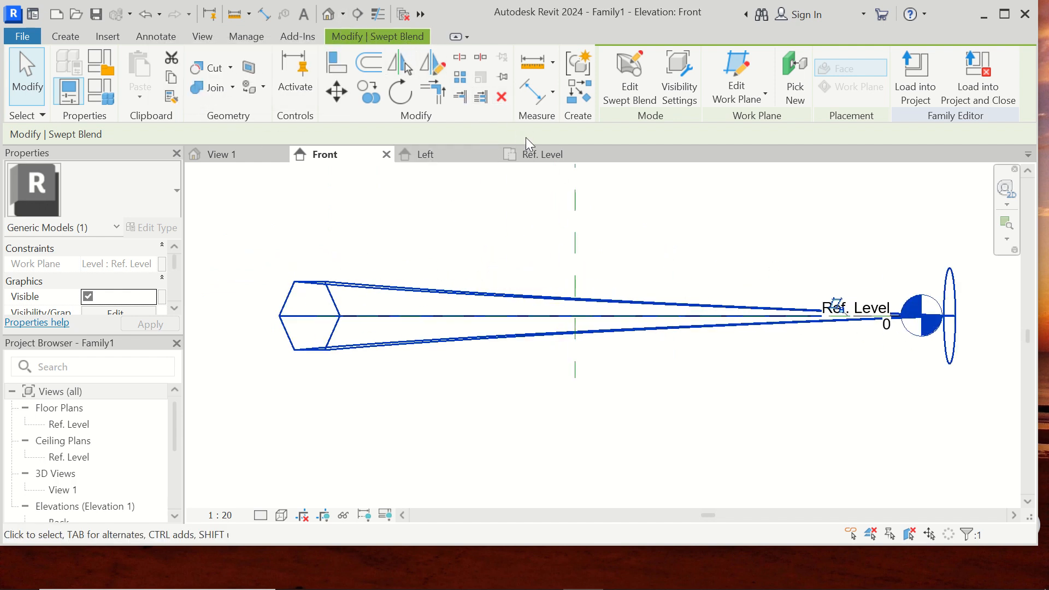
left_click(535, 154)
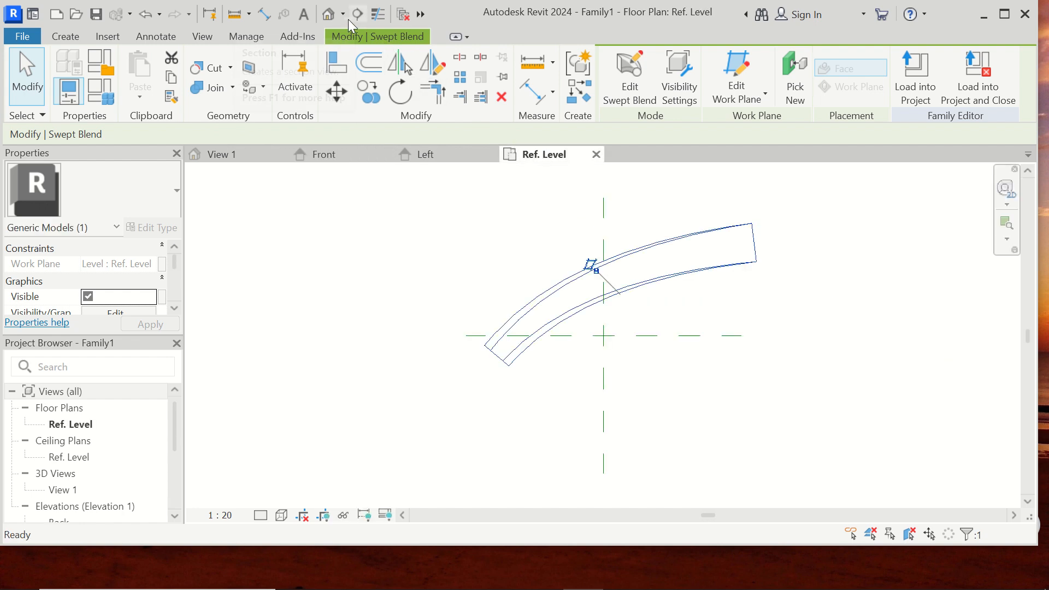
left_click(327, 14)
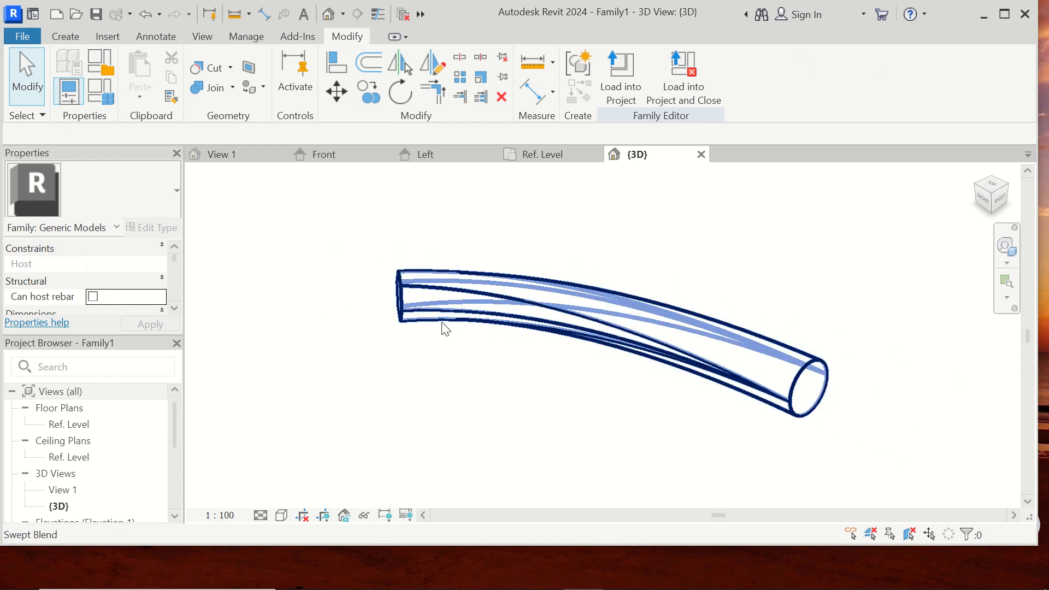
Inspect the swept blend in the 3D view and delete it from the family
scroll(429, 308, "up", 2)
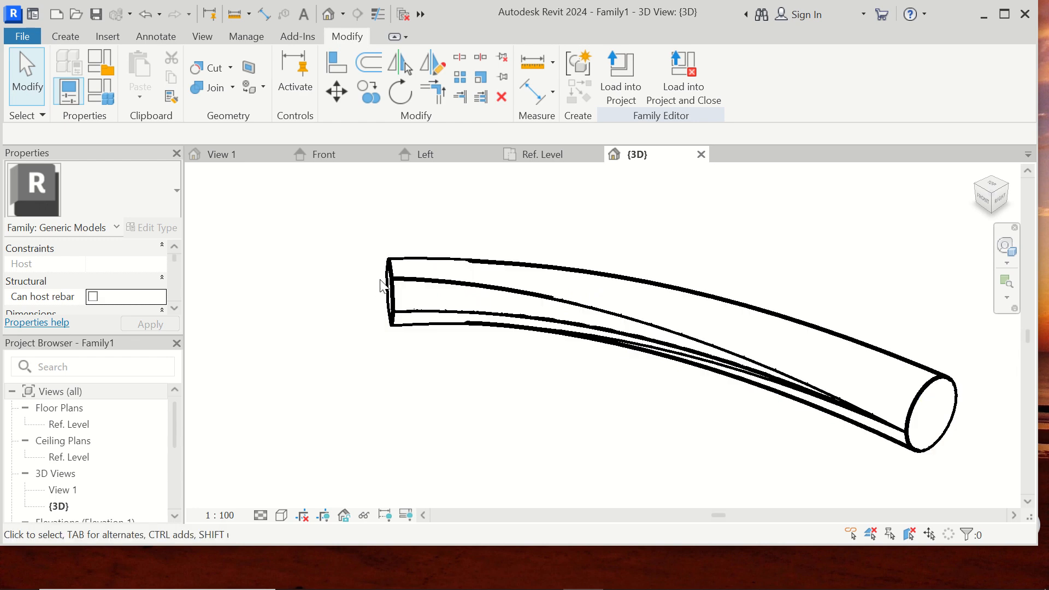
scroll(381, 286, "down", 2)
scroll(584, 318, "up", 1)
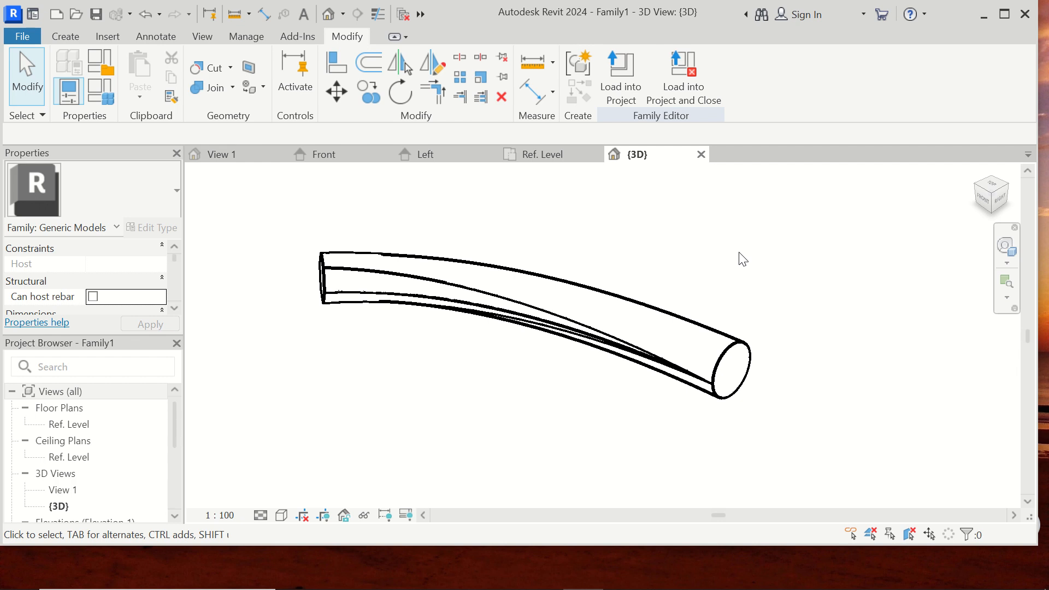
left_click(730, 337)
key("Delete")
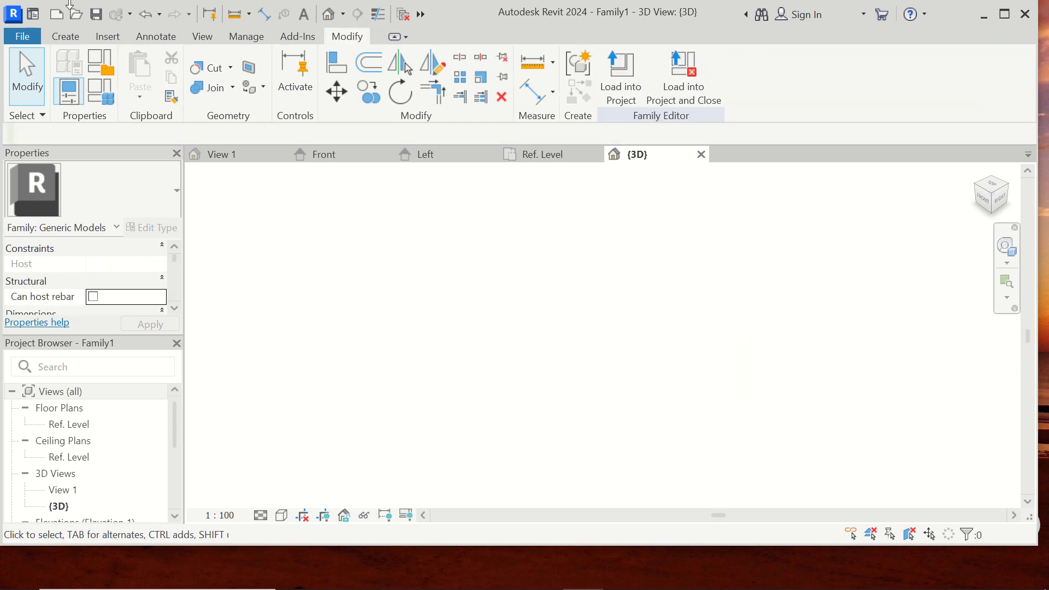
Create a new family from the Metric Profile template
left_click(22, 36)
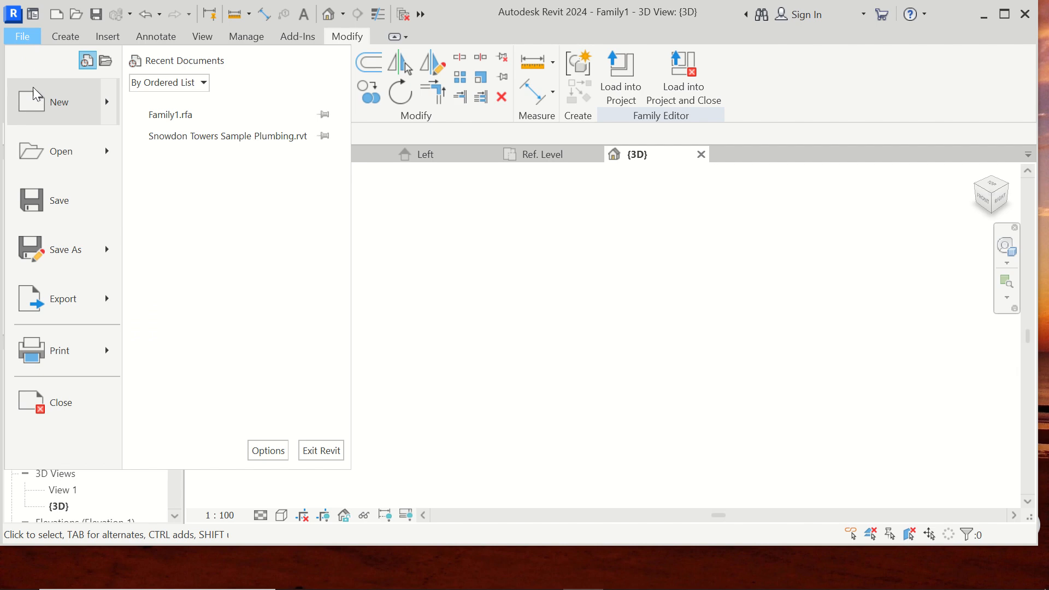
mouse_move(110, 101)
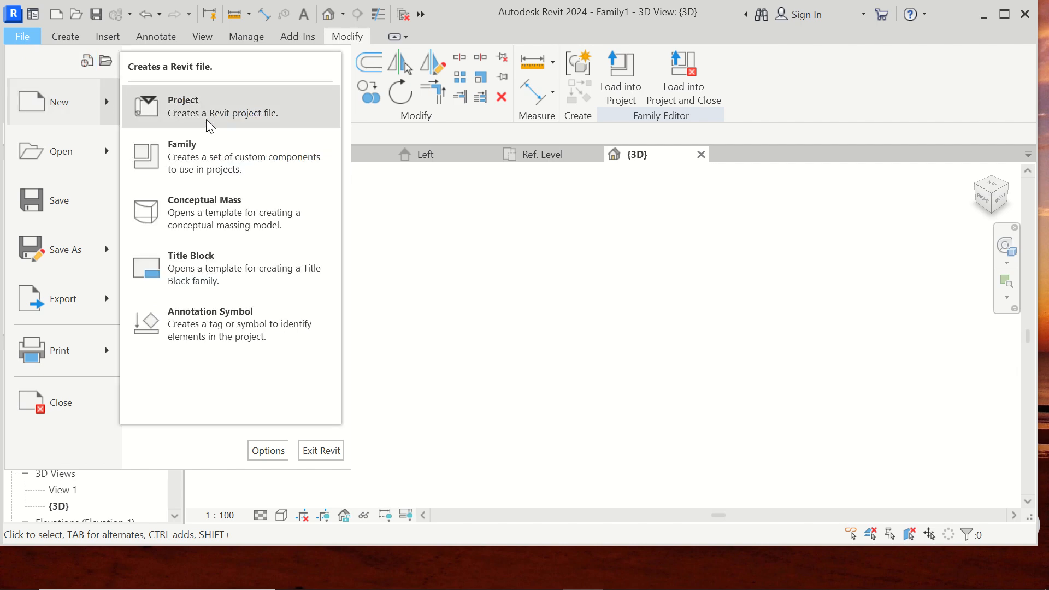
left_click(206, 143)
scroll(423, 303, "down", 5)
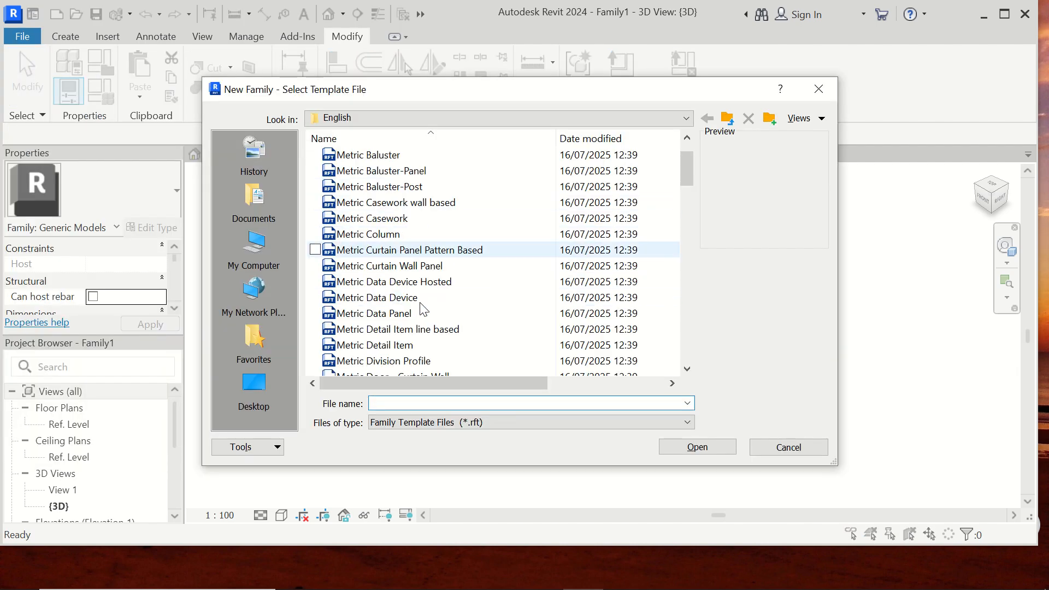
scroll(424, 308, "down", 15)
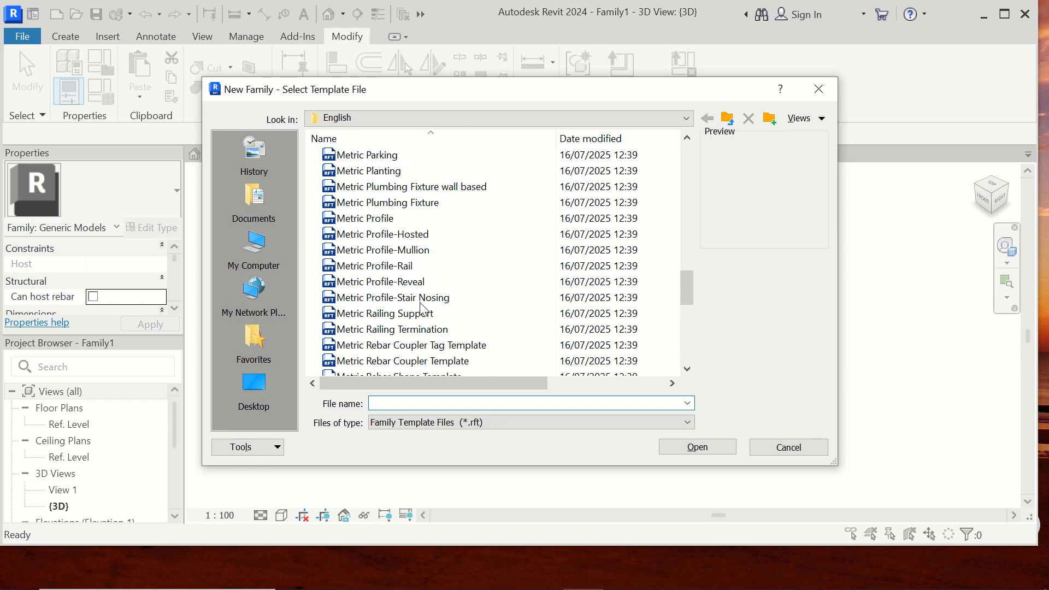
left_click(387, 218)
left_click(723, 447)
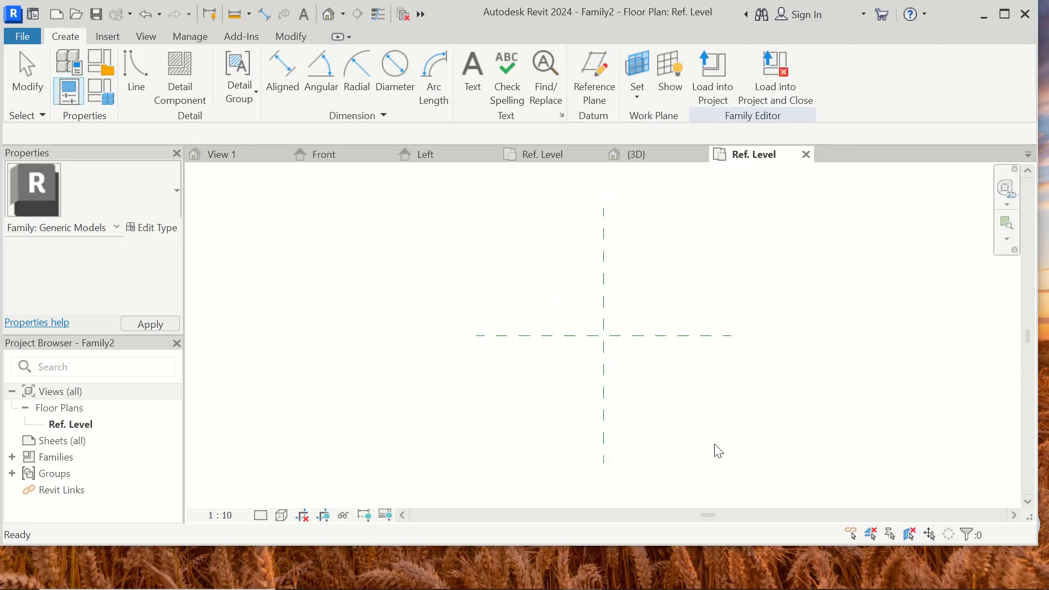
Draw a profile circle centred on the intersection of the reference planes, with a radius of about 200 mm
scroll(627, 337, "up", 3)
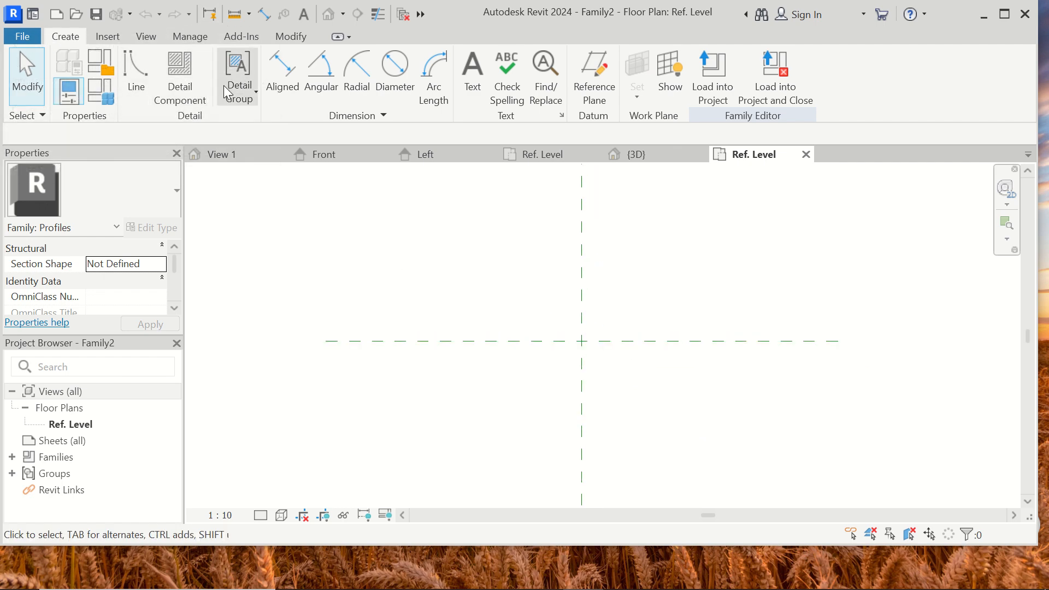
left_click(148, 77)
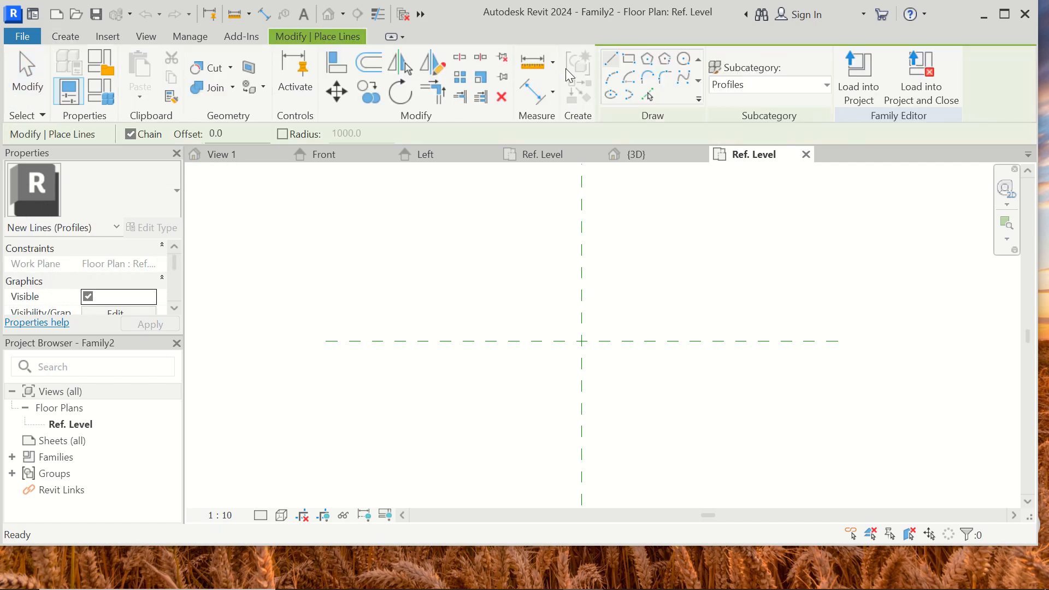
left_click(683, 58)
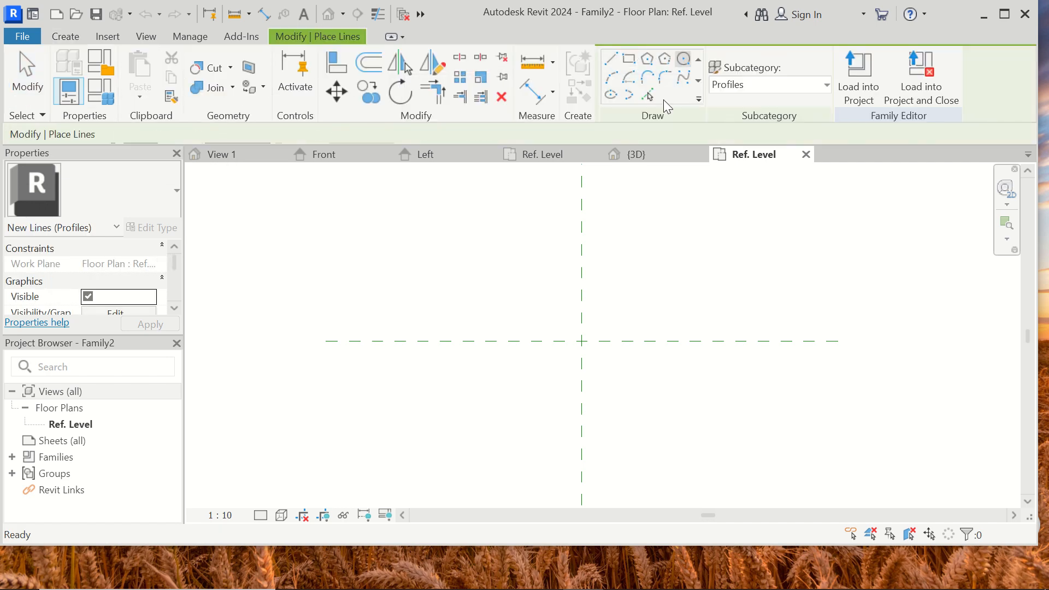
left_click(582, 341)
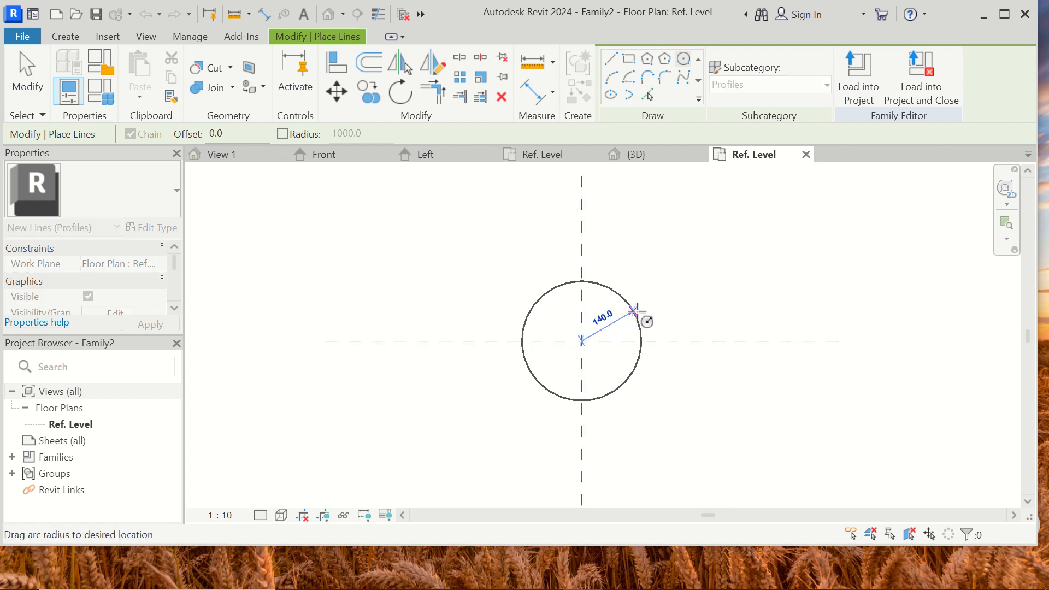
left_click(662, 303)
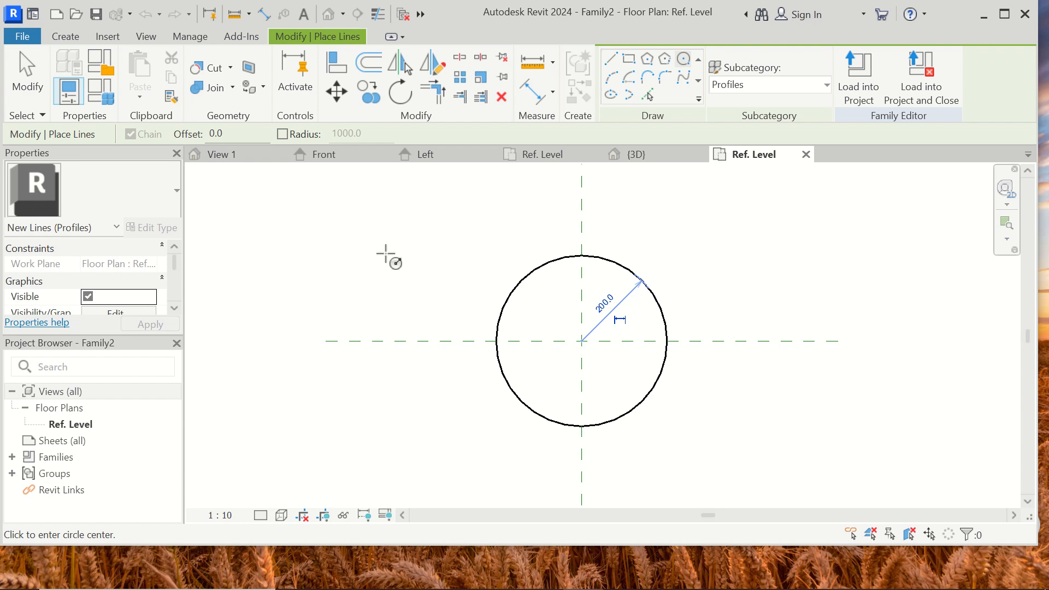
Save the circular profile family as profile1 in Documents, keeping the default save options, and close it
key("ctrl+s")
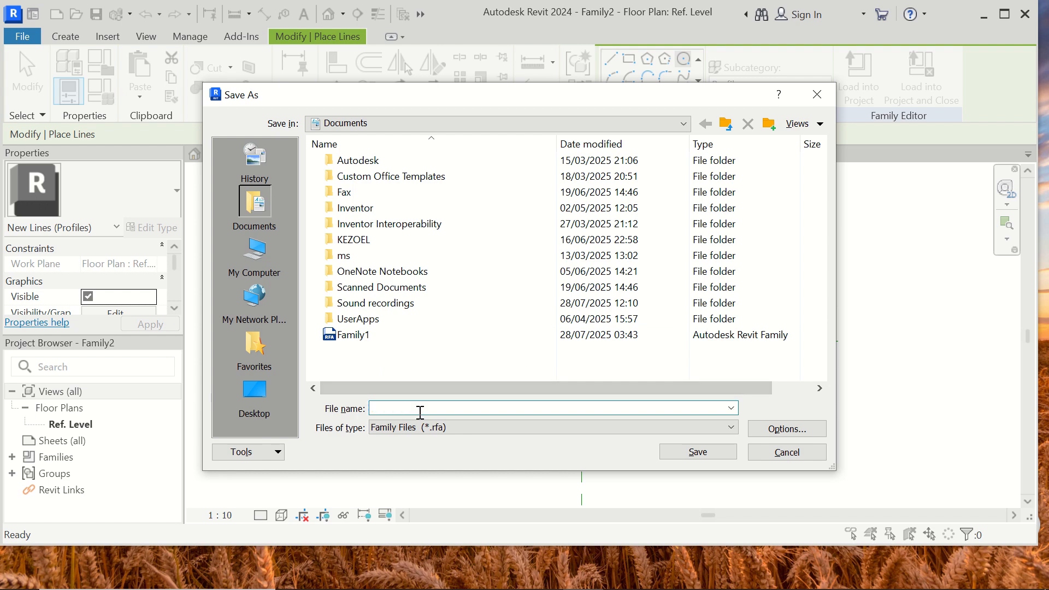
type("pro")
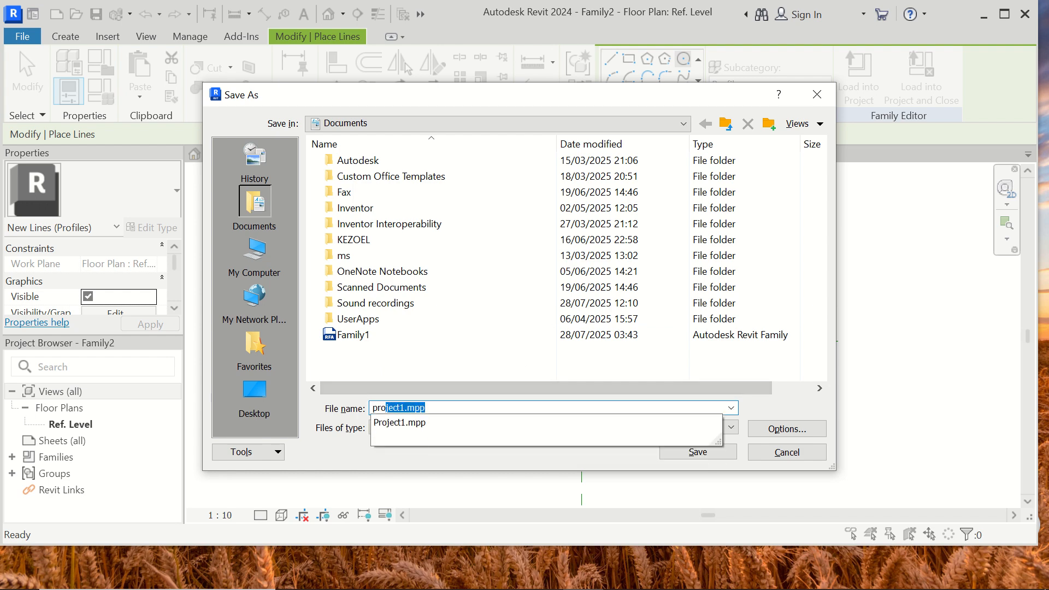
type("file1")
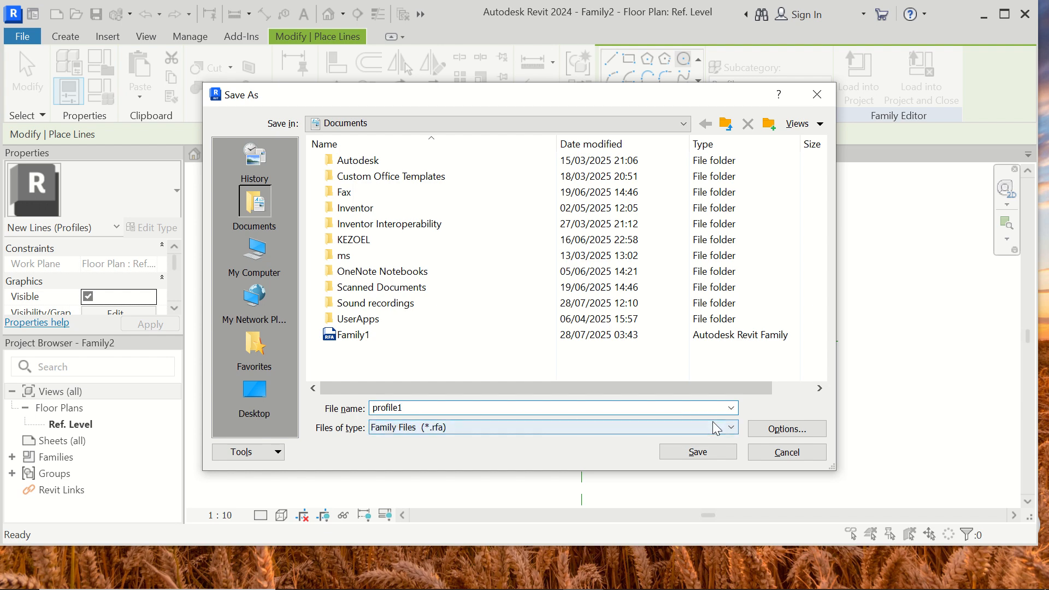
left_click(786, 432)
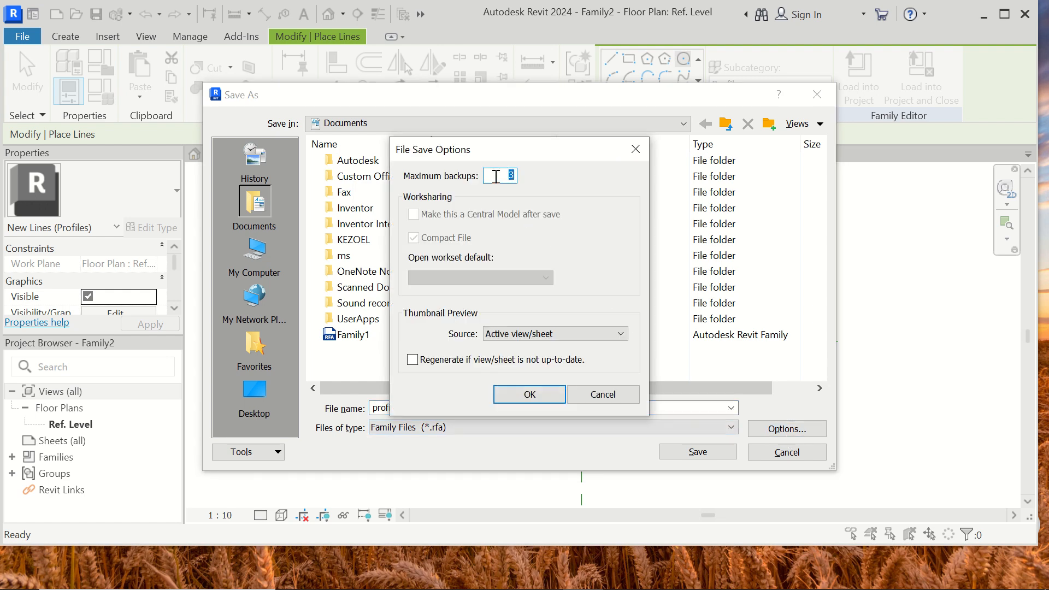
left_click(529, 394)
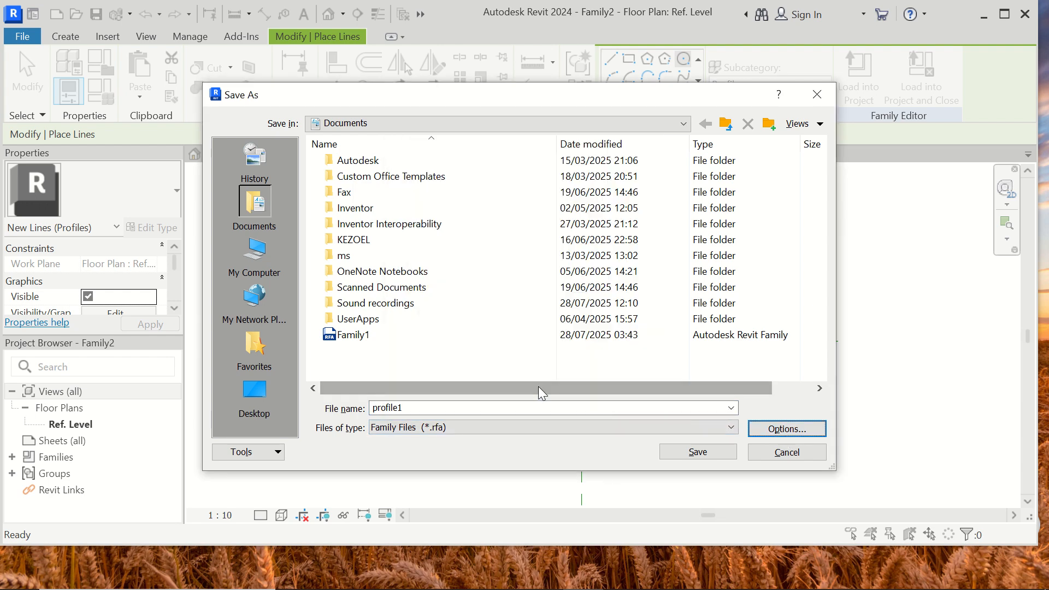
left_click(699, 451)
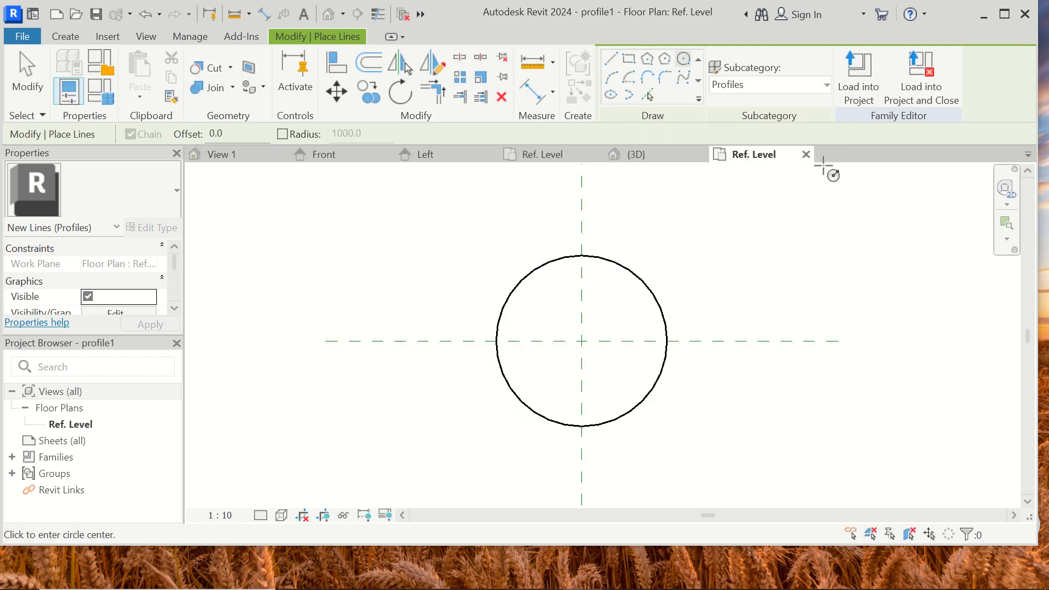
left_click(805, 155)
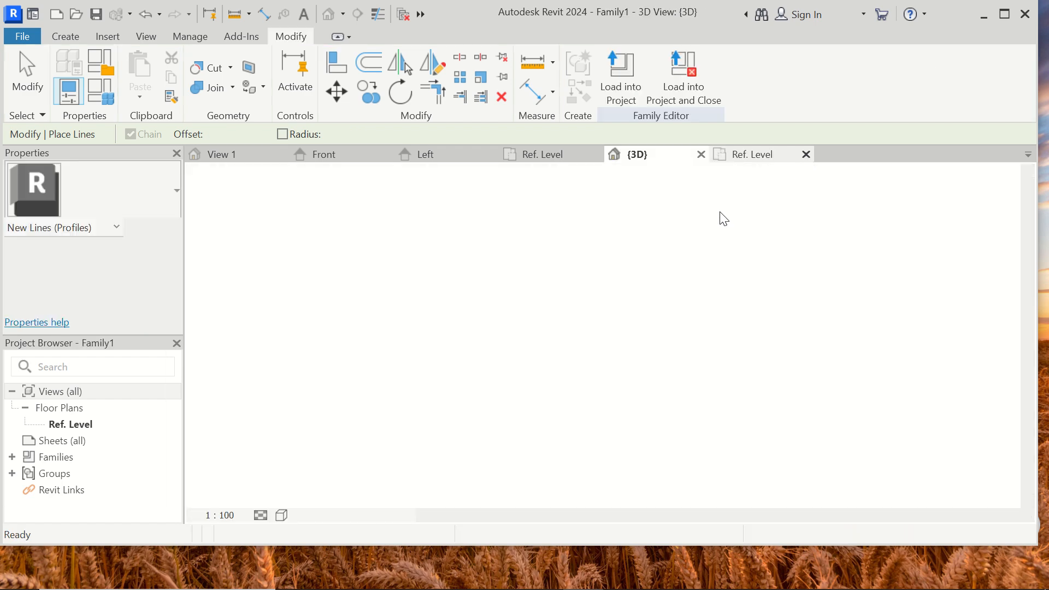
Create a second profile family from the Metric Profile template
left_click(22, 36)
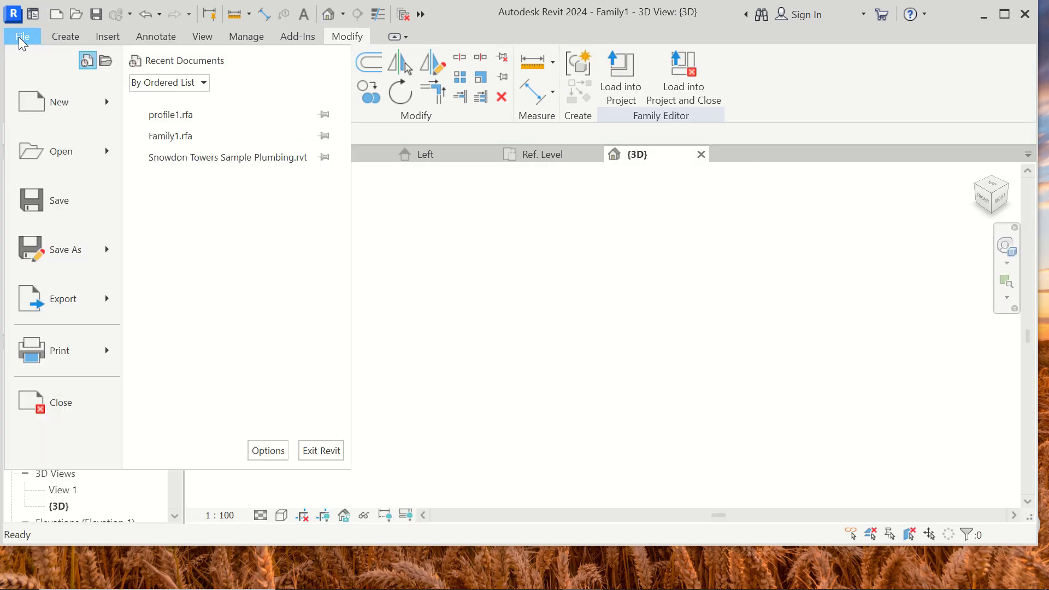
mouse_move(104, 104)
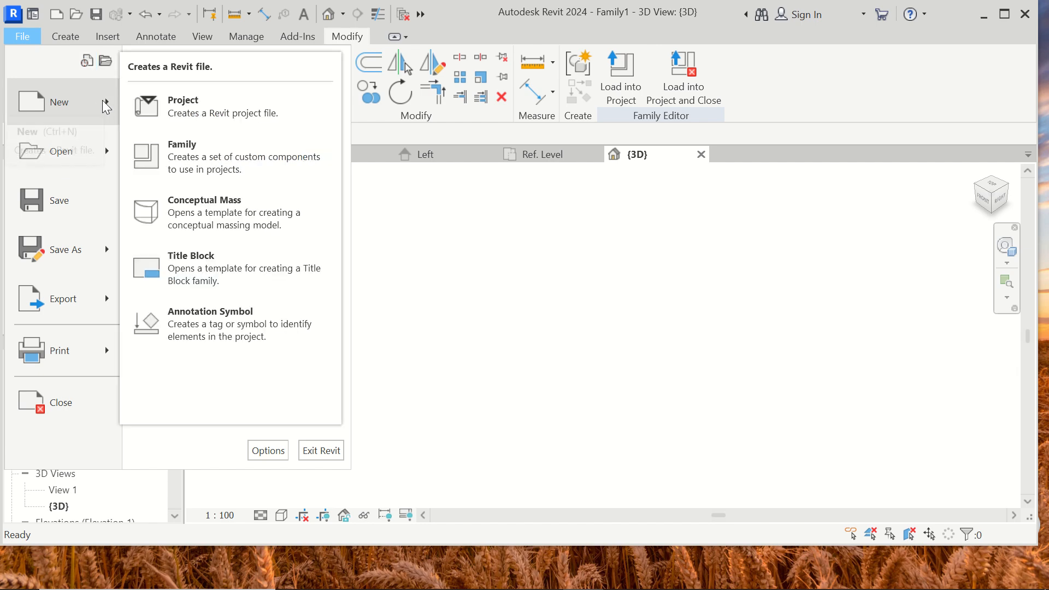
left_click(207, 162)
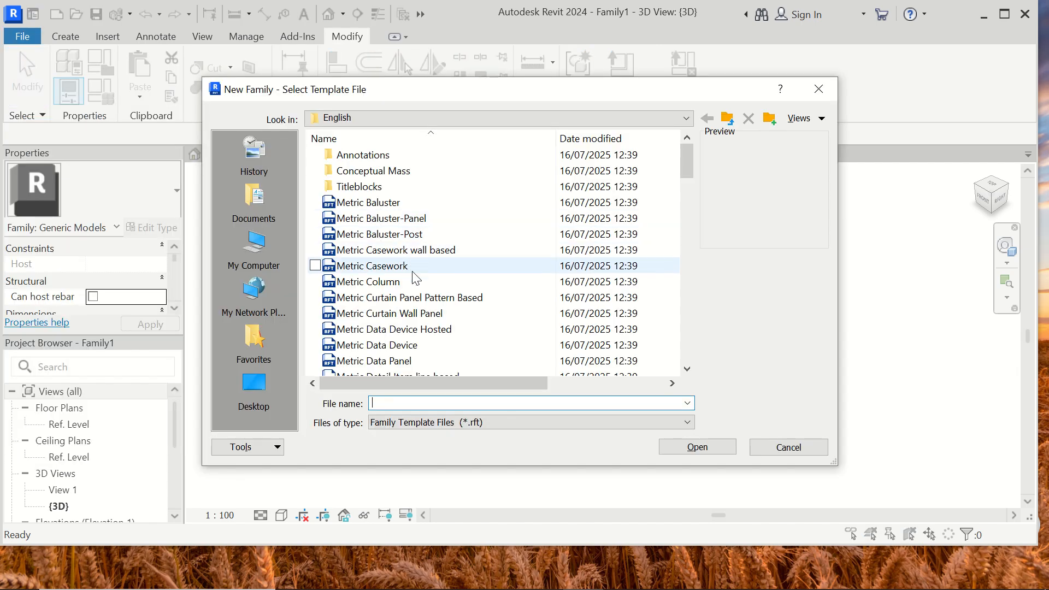
scroll(417, 309, "down", 4)
scroll(415, 300, "down", 12)
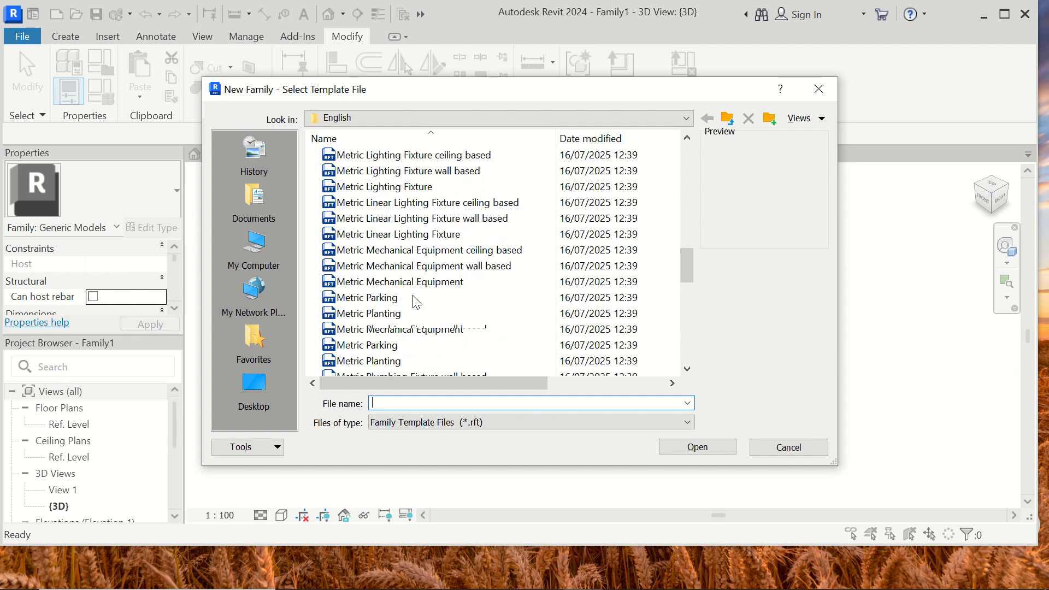
scroll(385, 254, "down", 6)
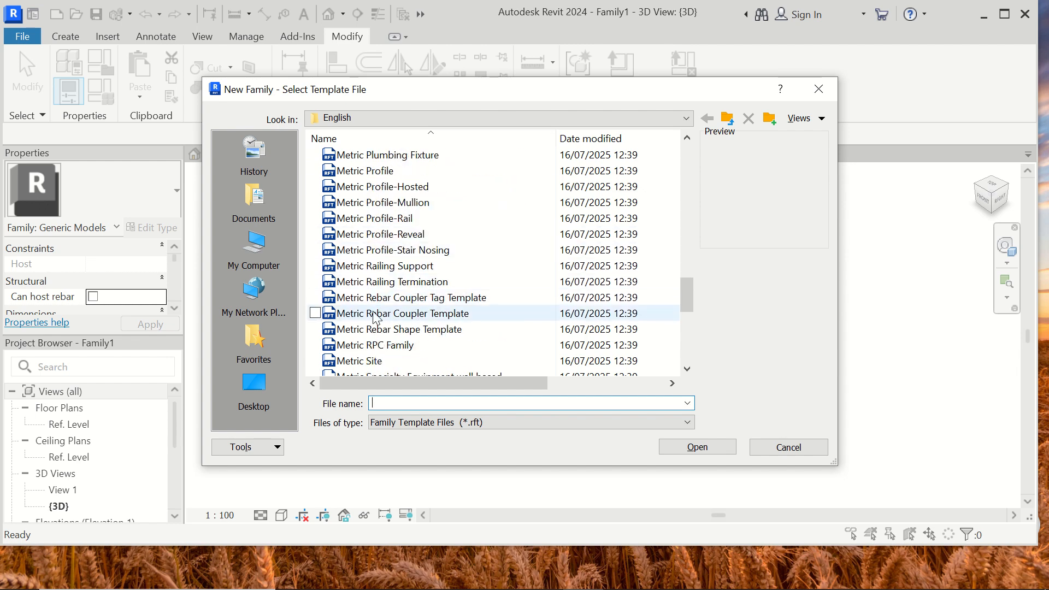
scroll(376, 316, "up", 7)
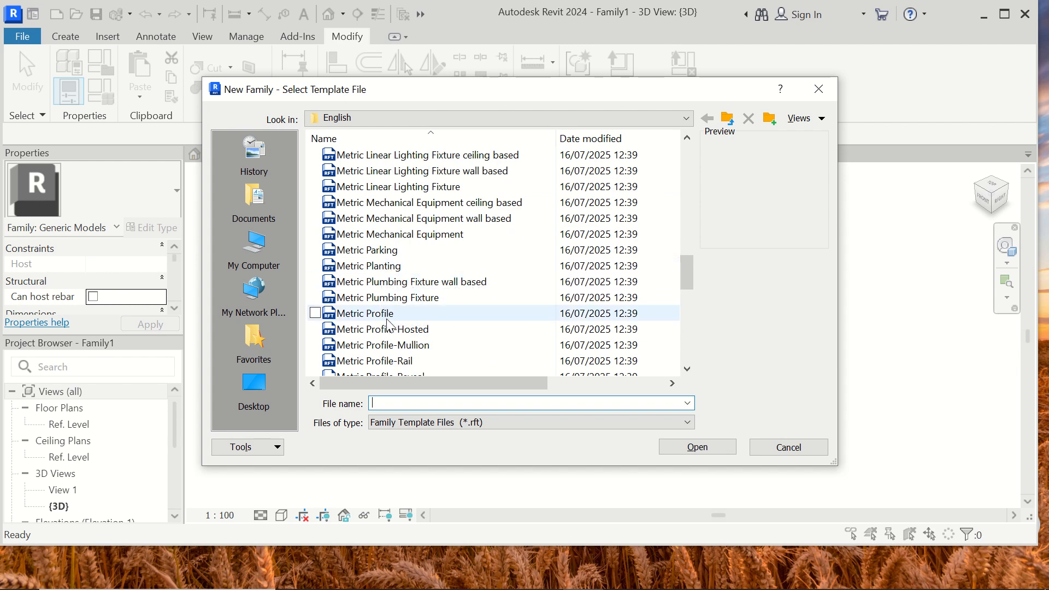
left_click(387, 313)
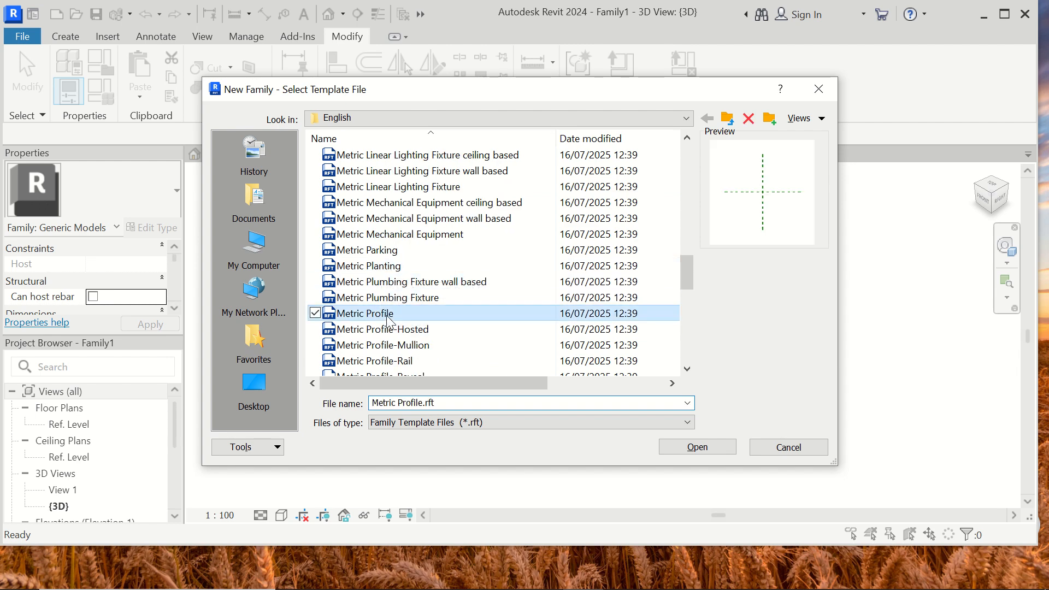
left_click(693, 449)
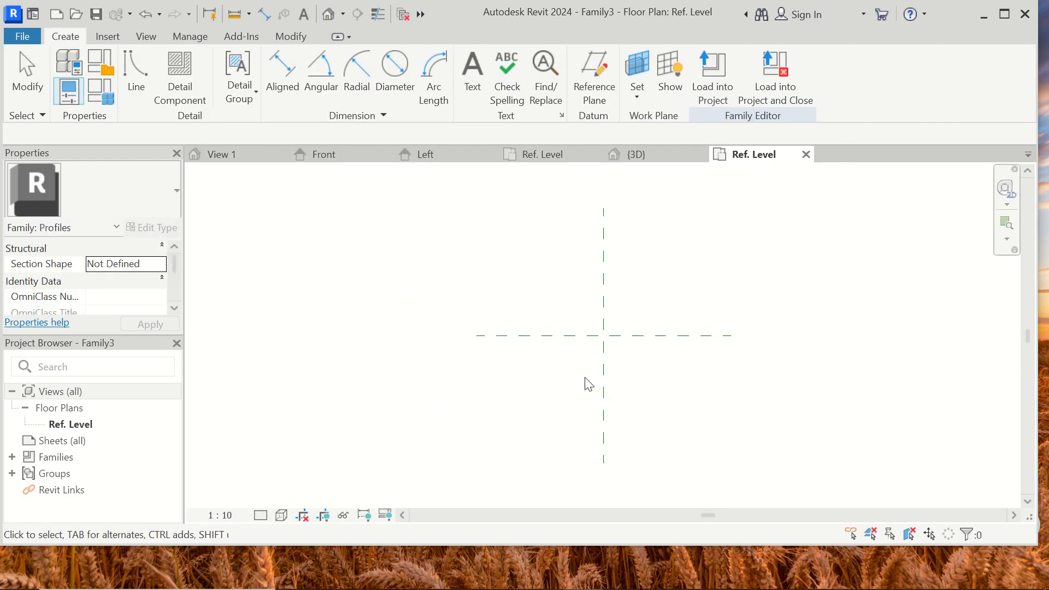
Draw a six-sided circumscribed polygon centred on the reference plane intersection, with a radius of about 280 mm at 45 degrees
left_click(140, 70)
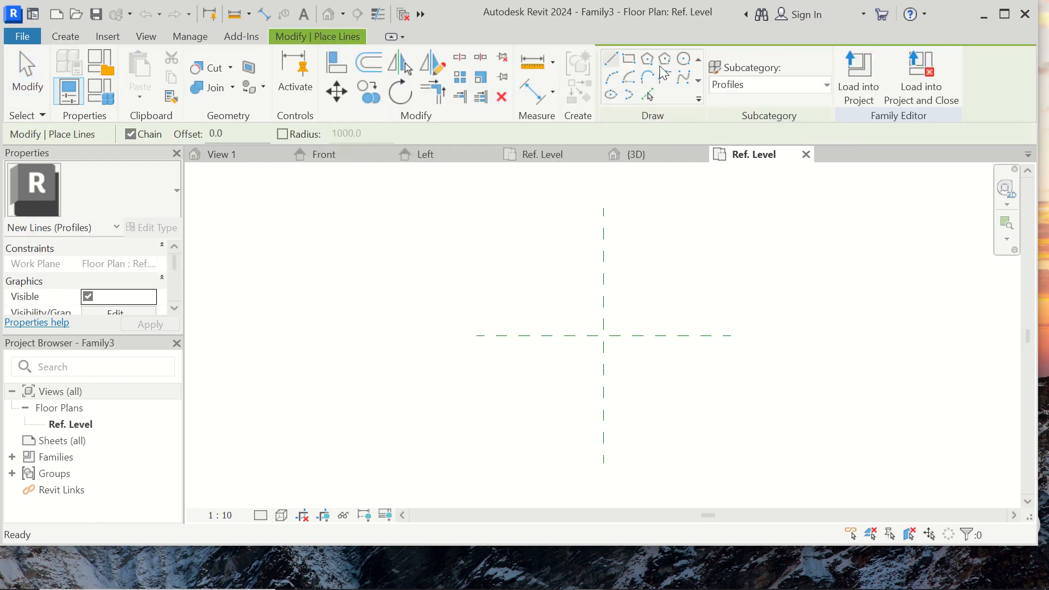
left_click(665, 59)
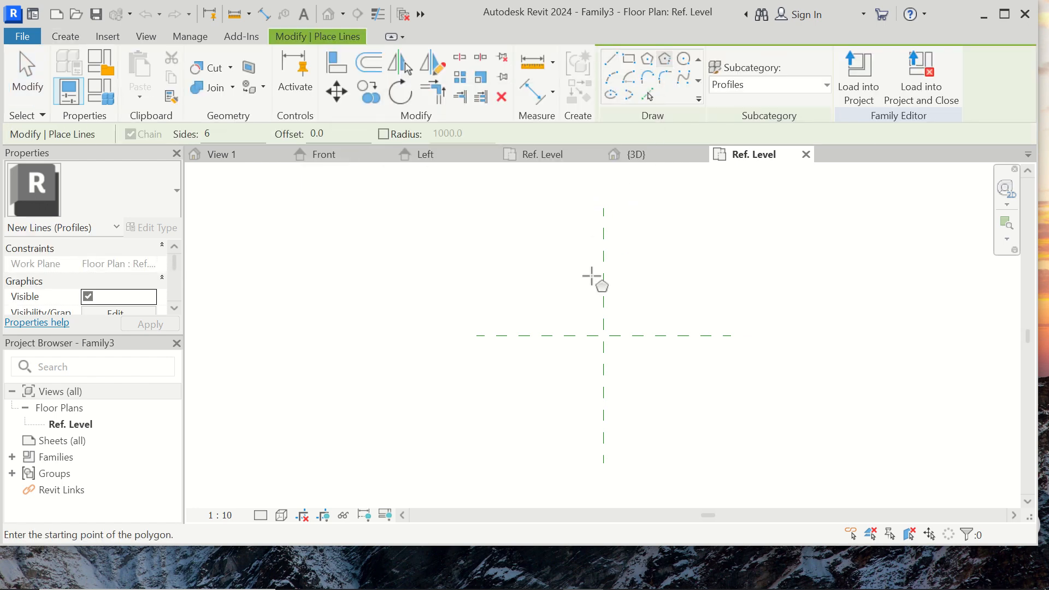
left_click(603, 336)
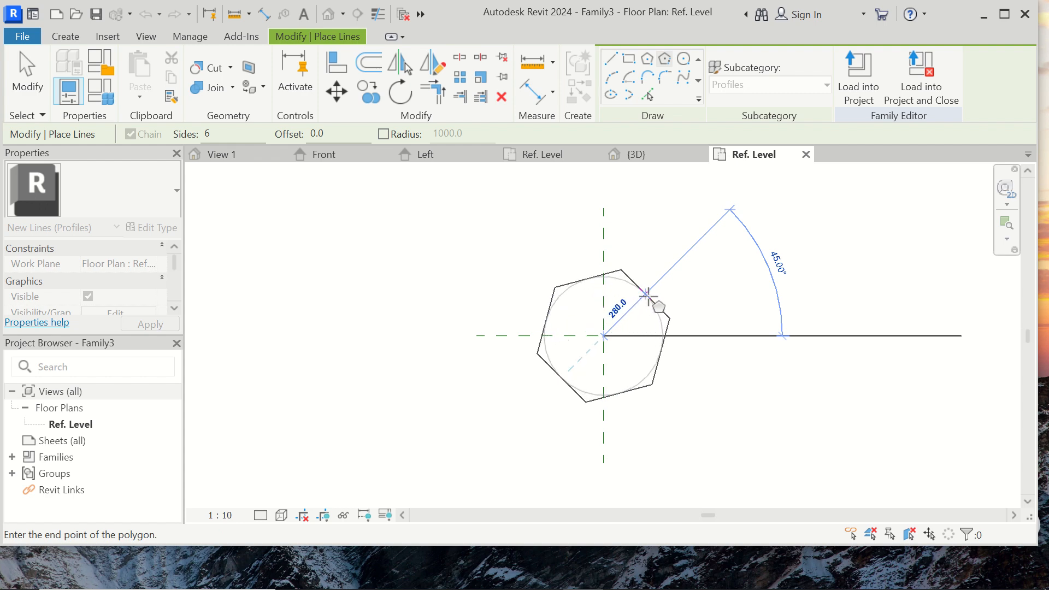
left_click(648, 295)
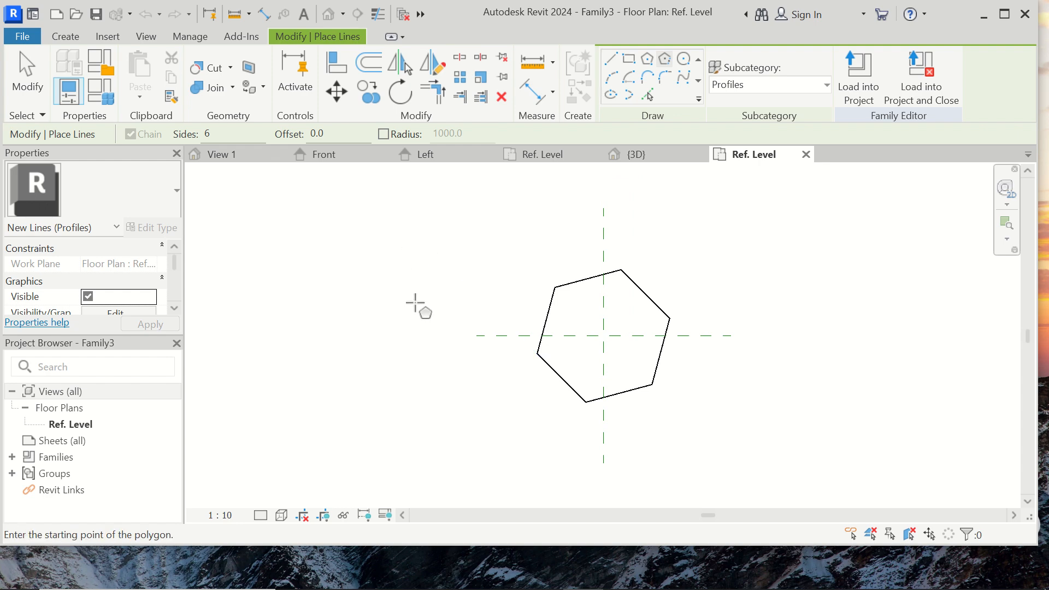
Save the hexagonal profile family as profile2 in Documents with a maximum of 1 backup, and close it
key("ctrl+s")
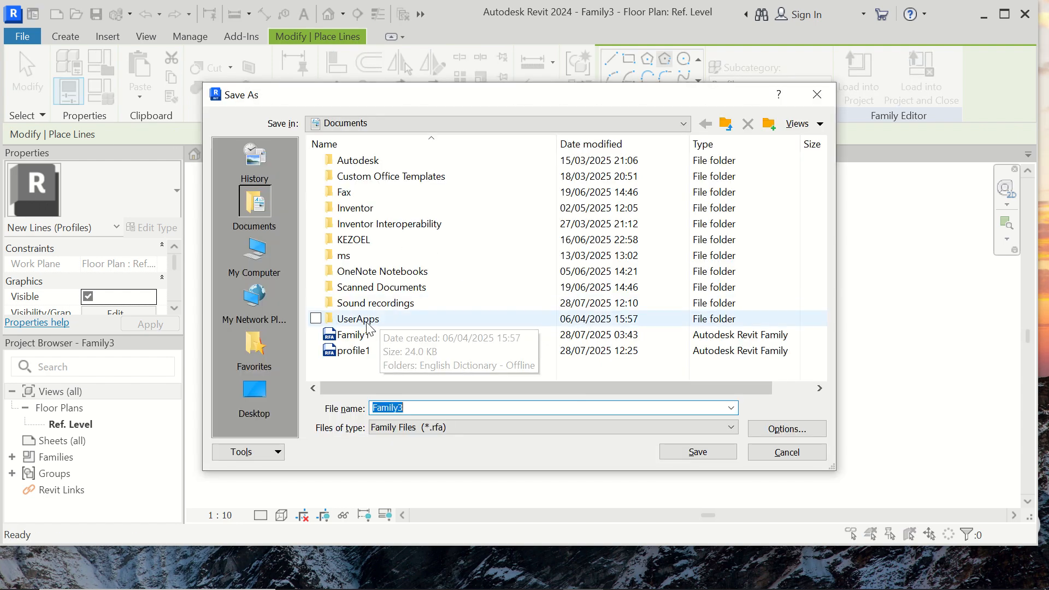
left_click(366, 354)
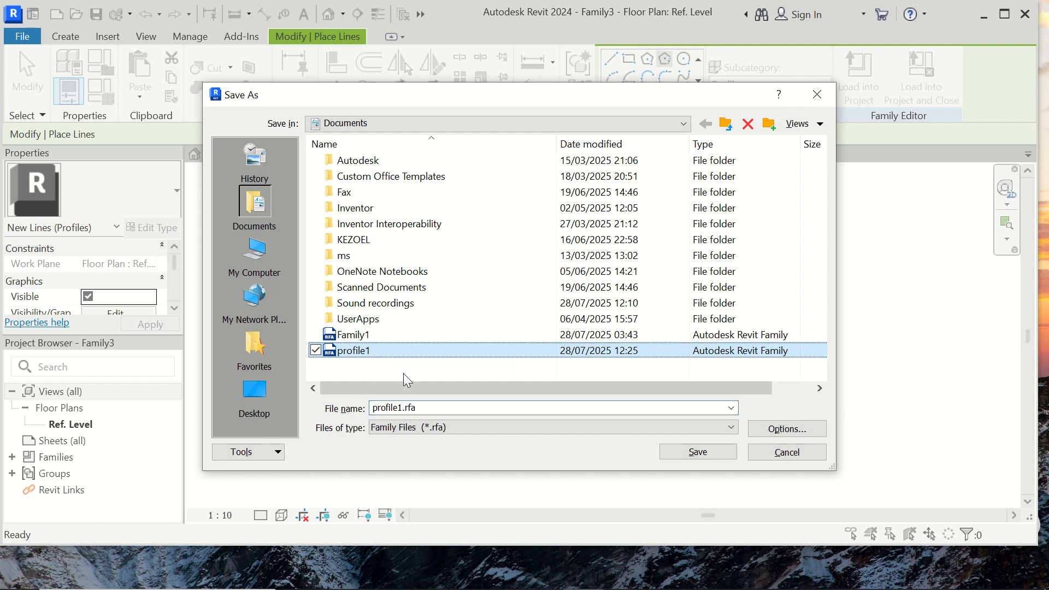
left_click(432, 410)
key("BackSpace")
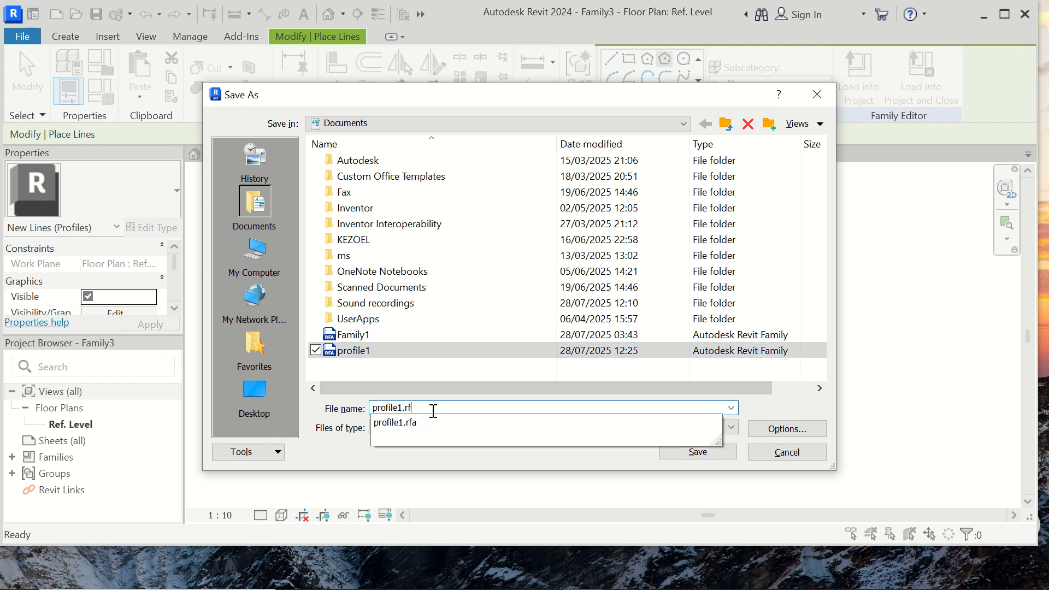
type("2")
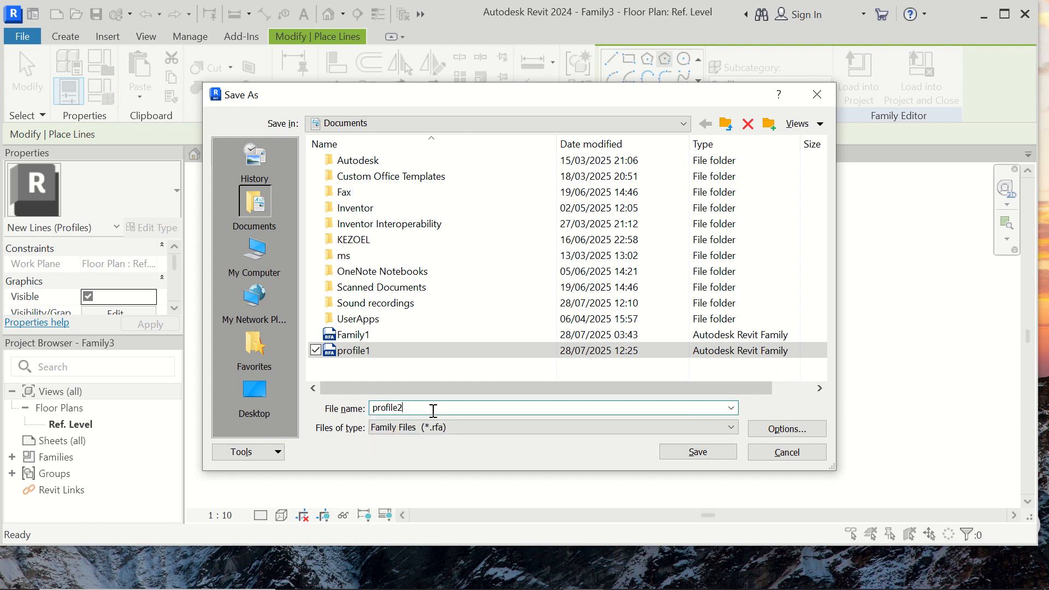
left_click(770, 431)
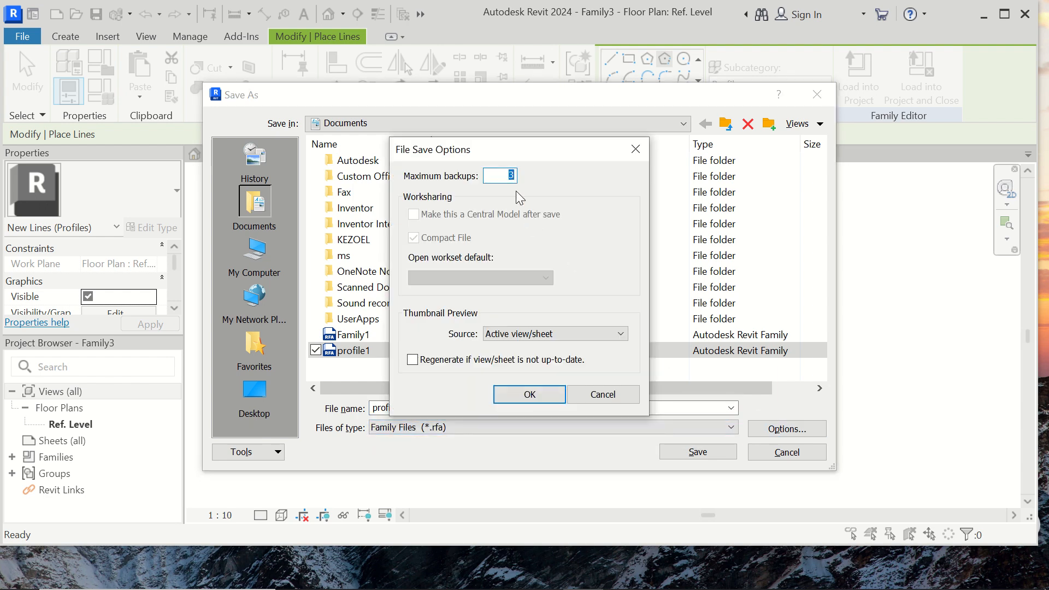
type("1")
left_click(533, 393)
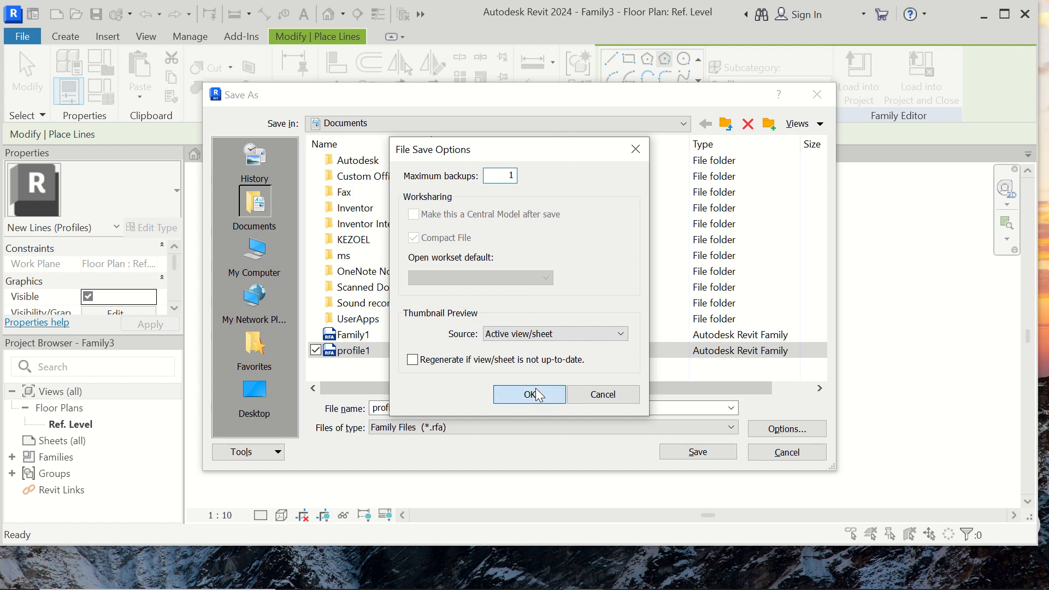
left_click(685, 451)
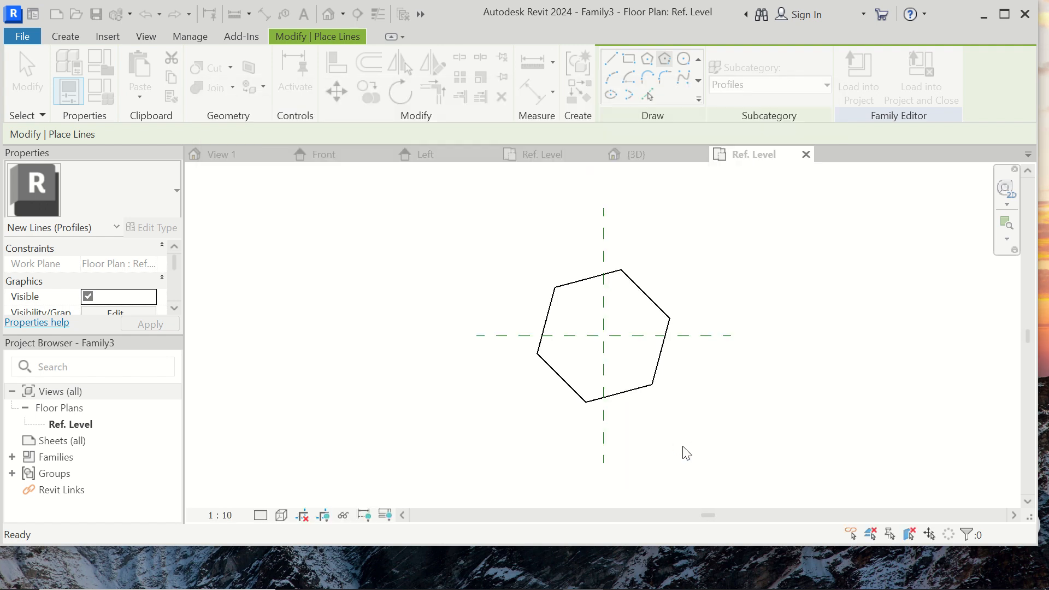
left_click(805, 154)
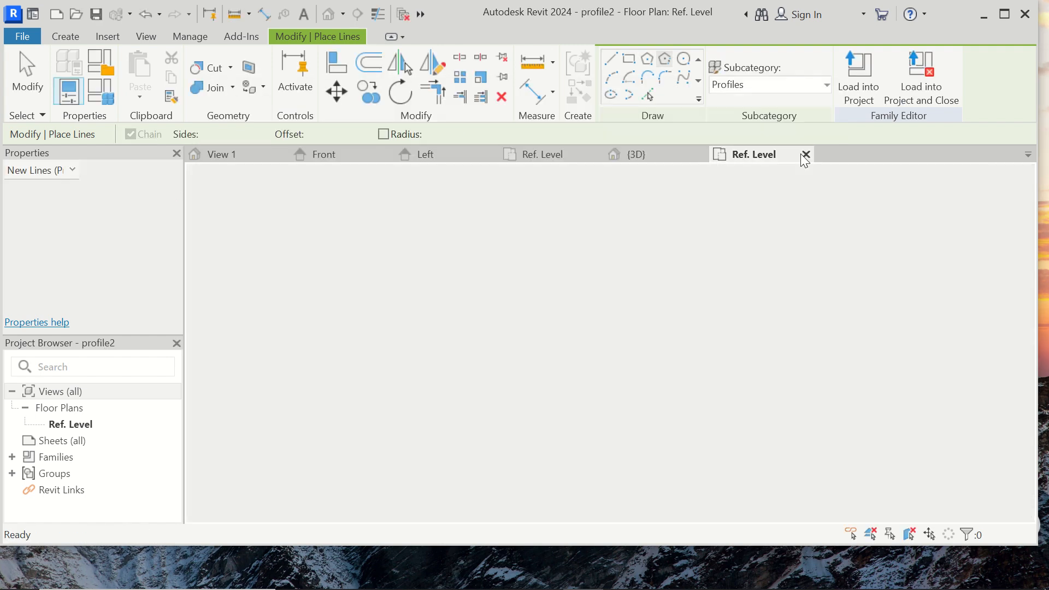
Close the 3D view and sketch a swept blend path on Ref. Level as a three-point spline, rising at about 60 degrees, then about 13 degrees
left_click(704, 154)
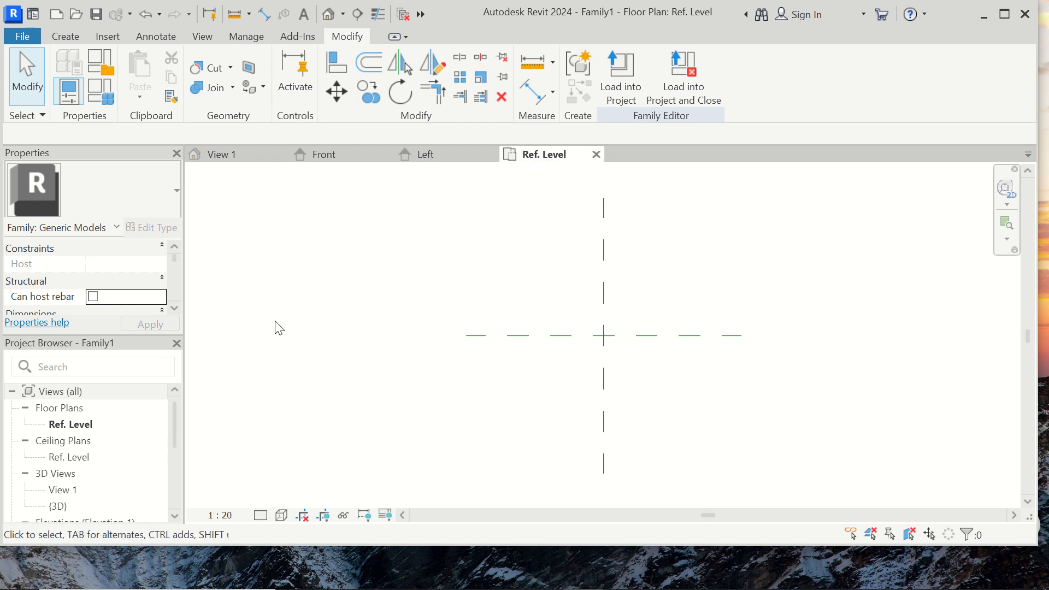
left_click(70, 39)
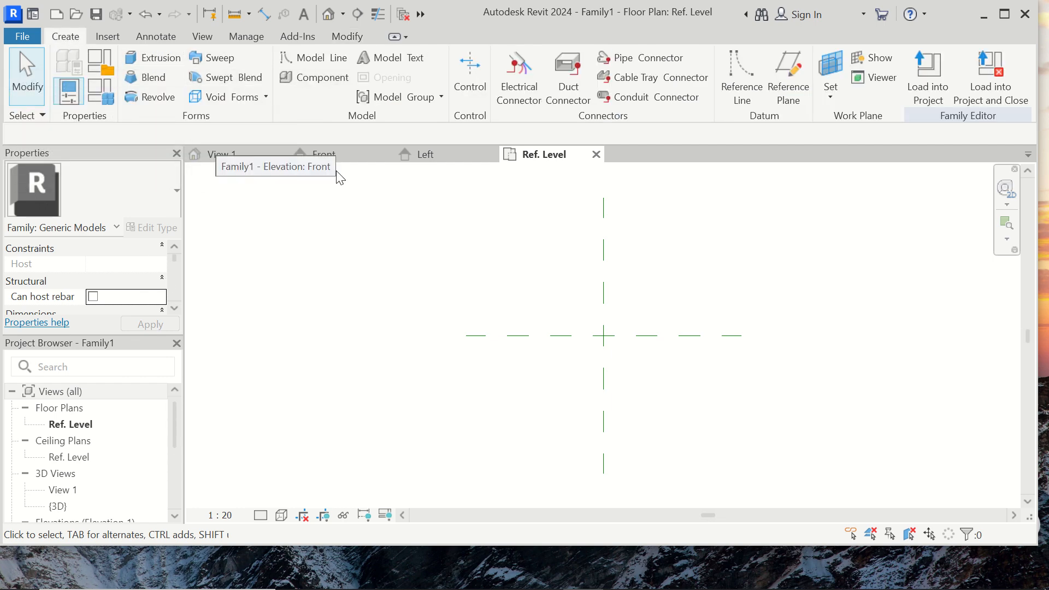
left_click(211, 75)
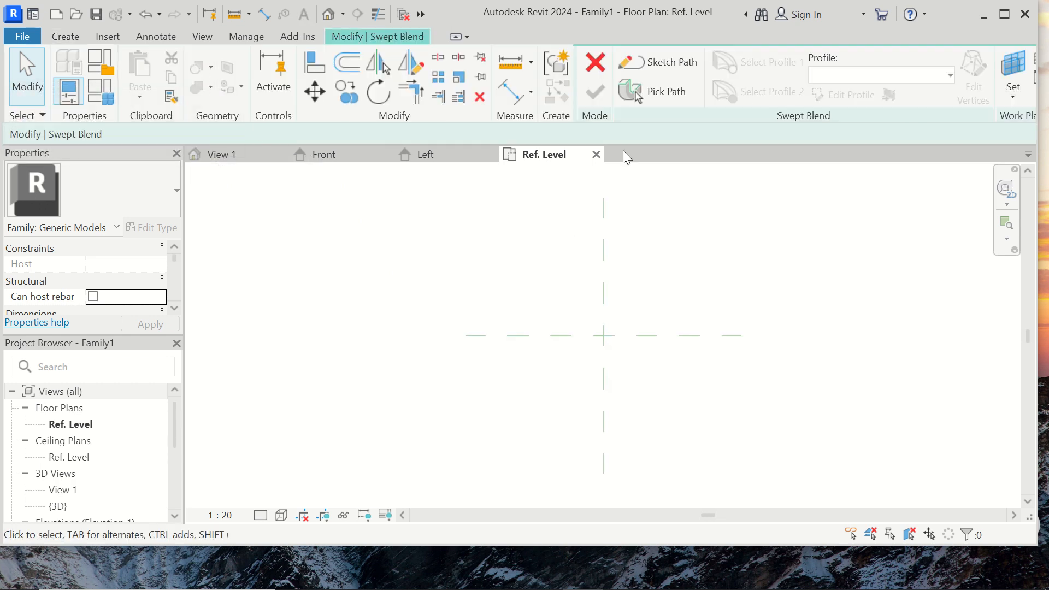
left_click(646, 71)
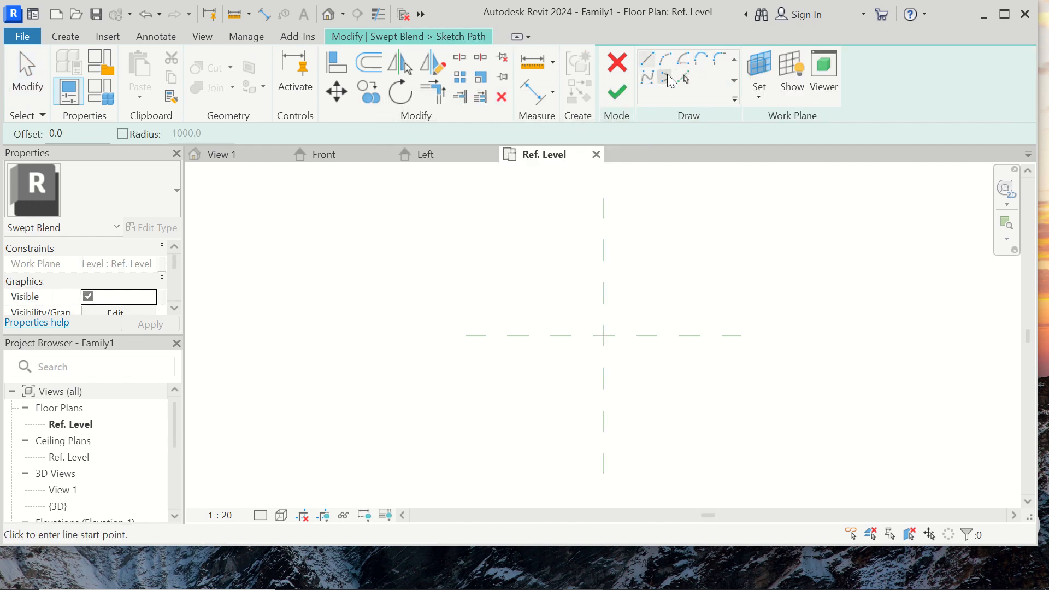
left_click(646, 76)
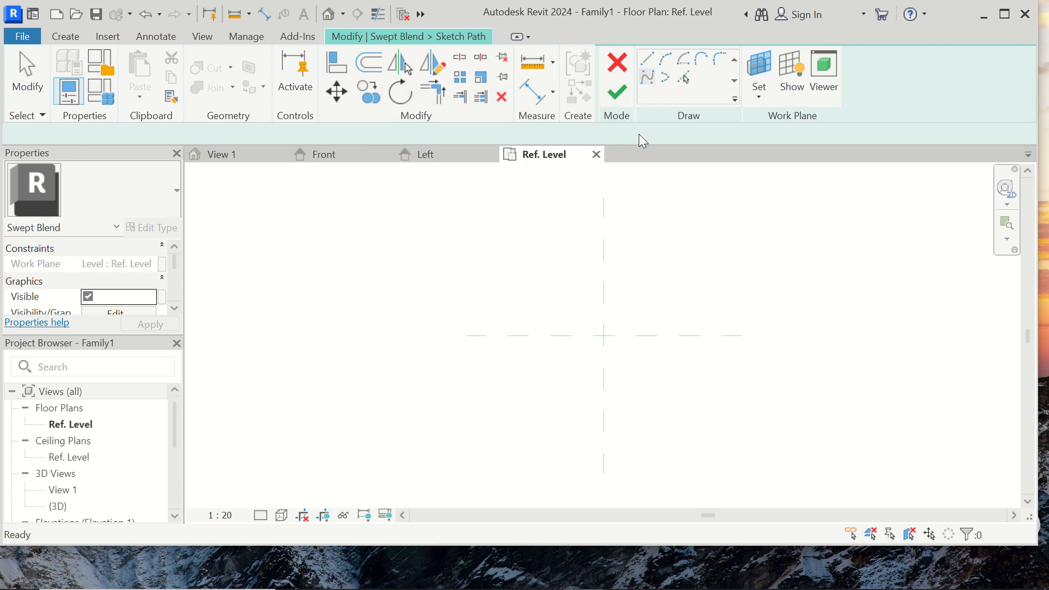
left_click(467, 361)
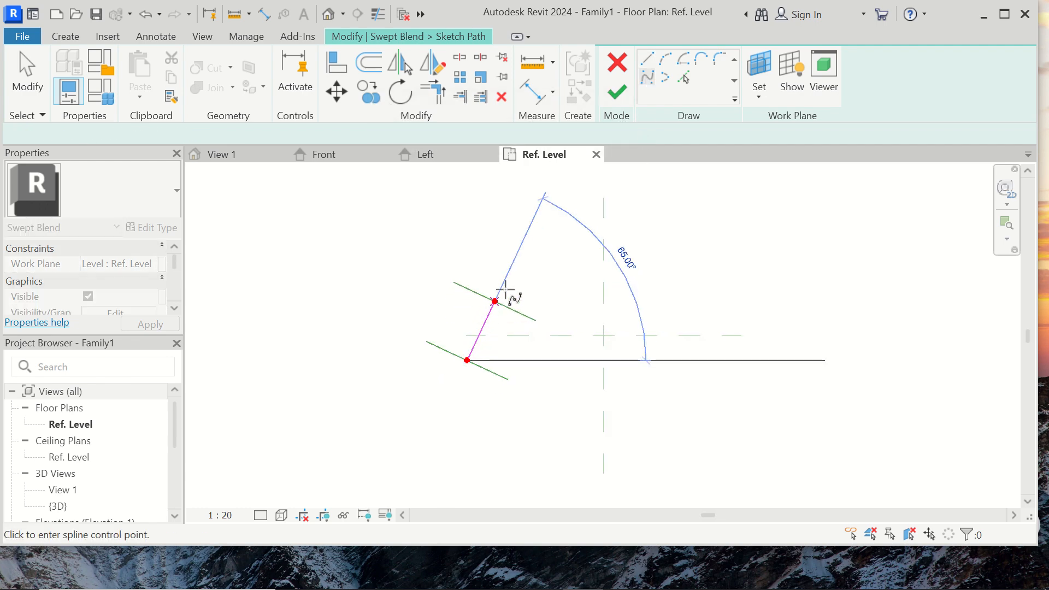
left_click(527, 255)
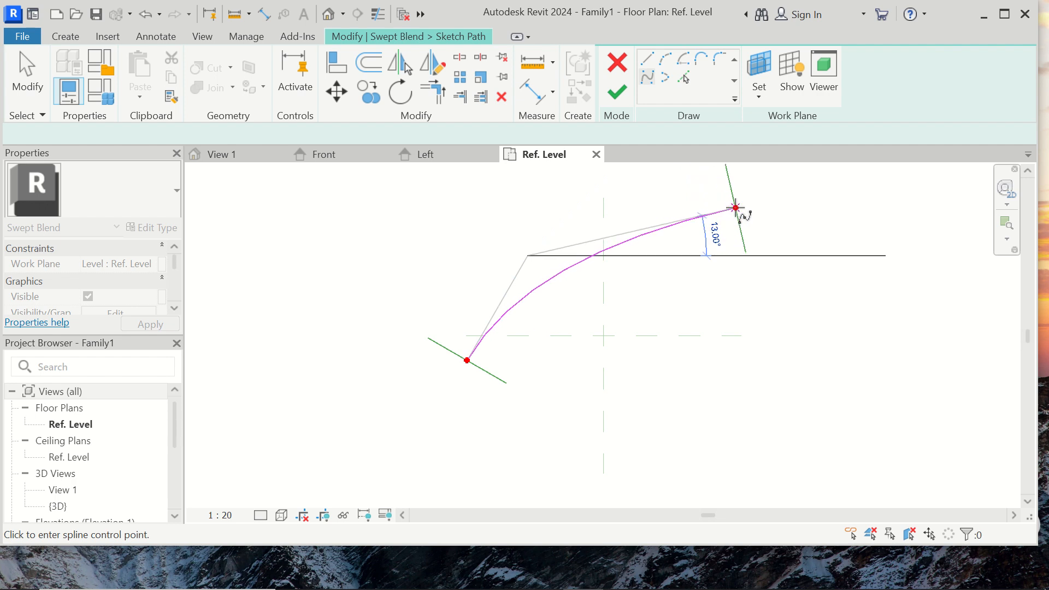
left_click(737, 208)
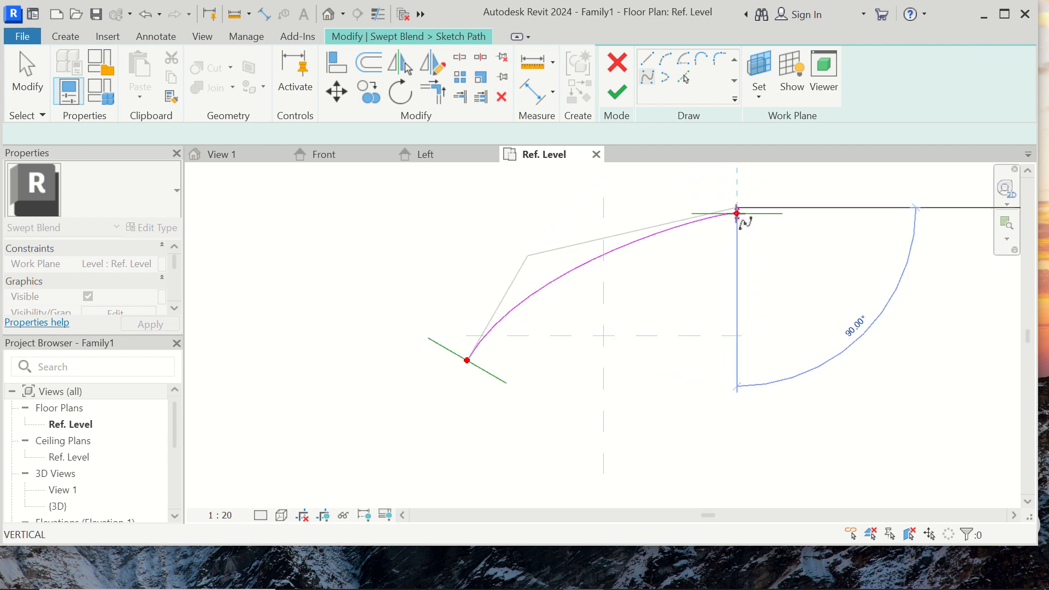
key("Escape")
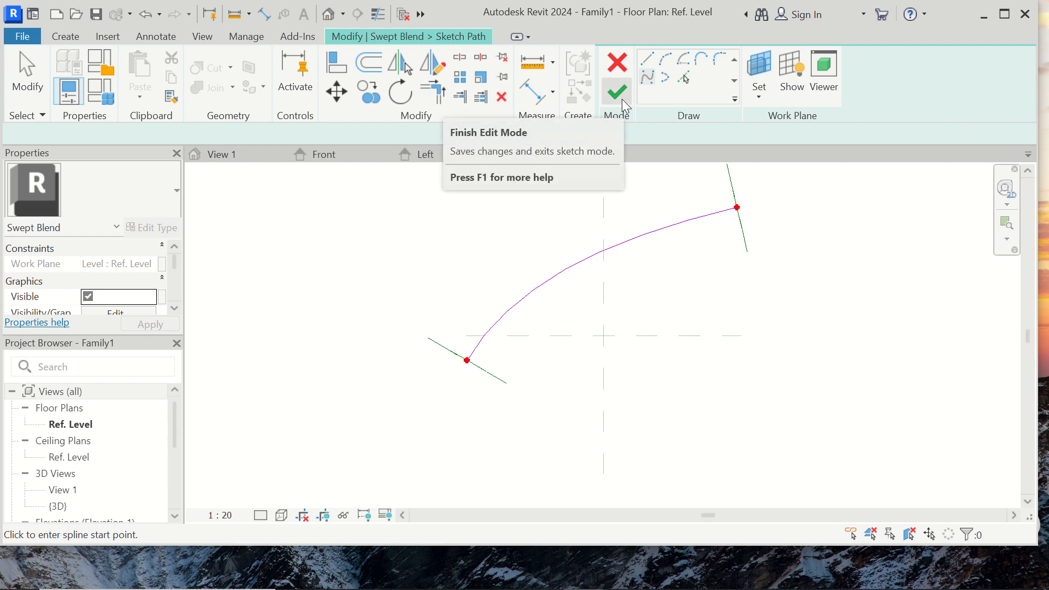
left_click(617, 93)
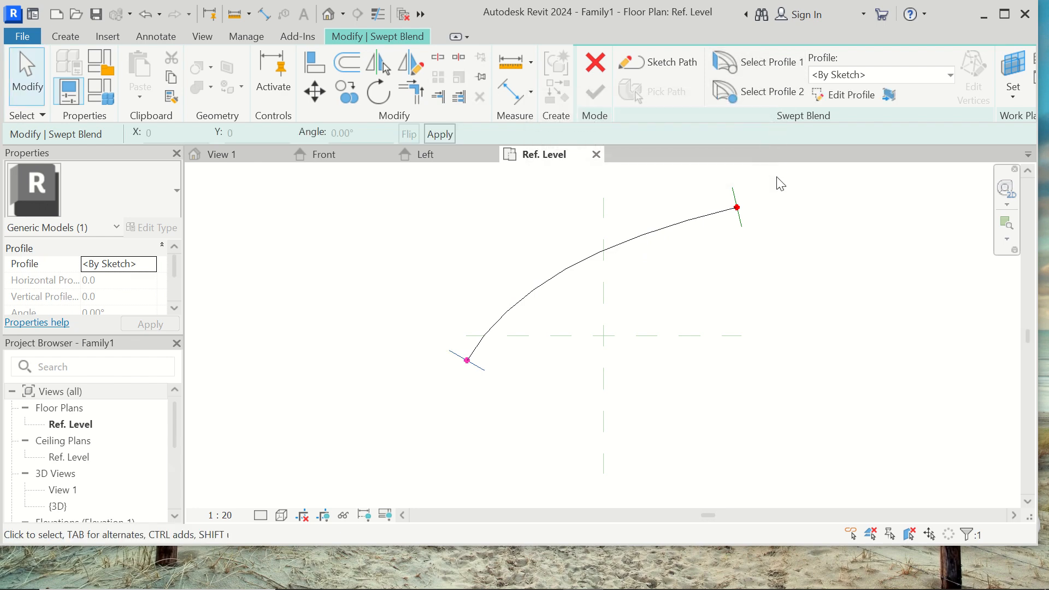
Load the profile1 family from Documents and assign it as the first profile of the swept blend
left_click(890, 97)
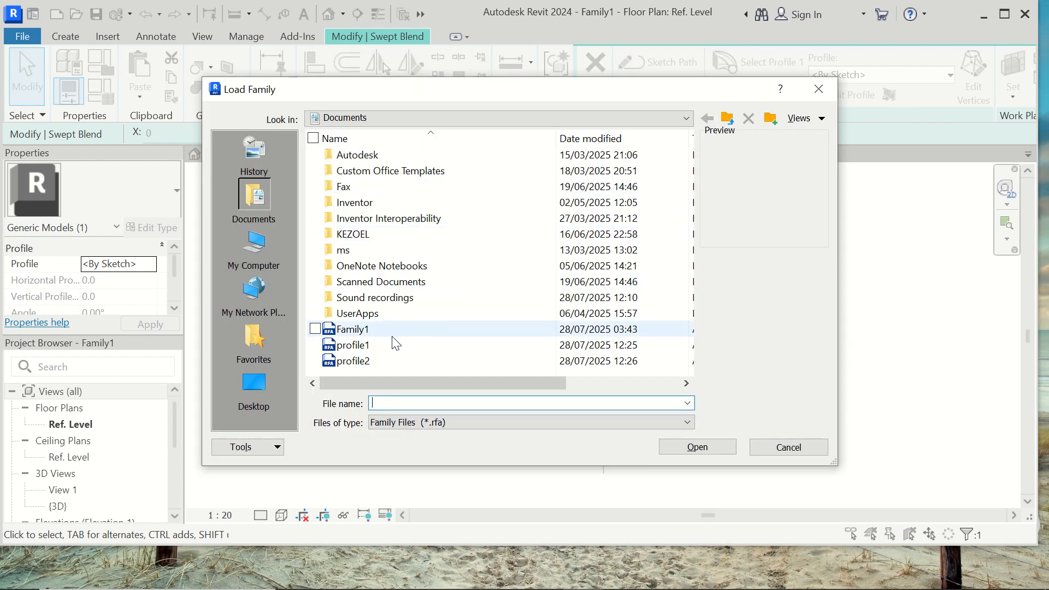
left_click(354, 344)
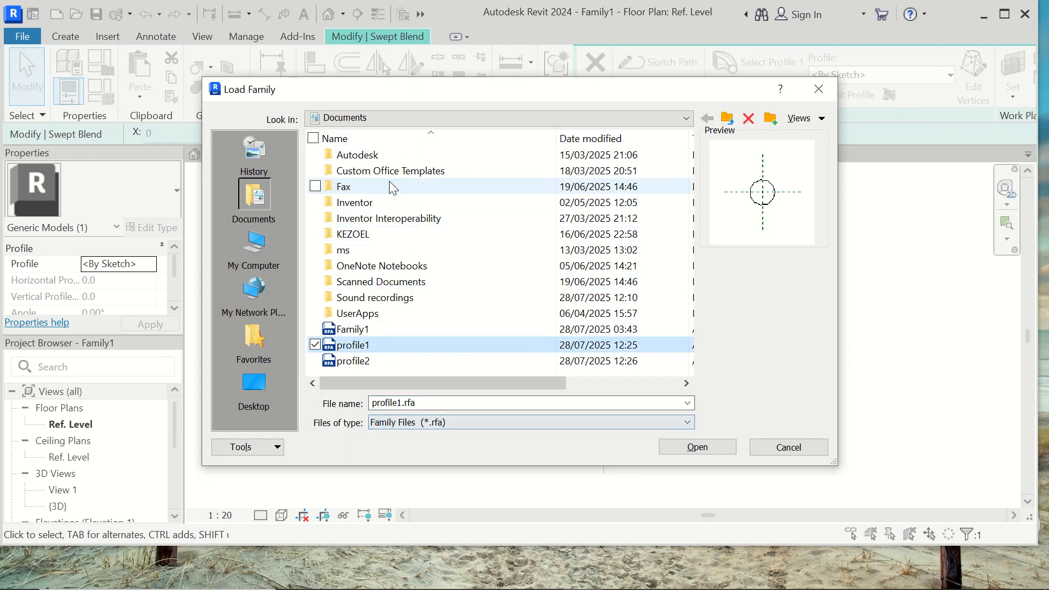
left_click(691, 447)
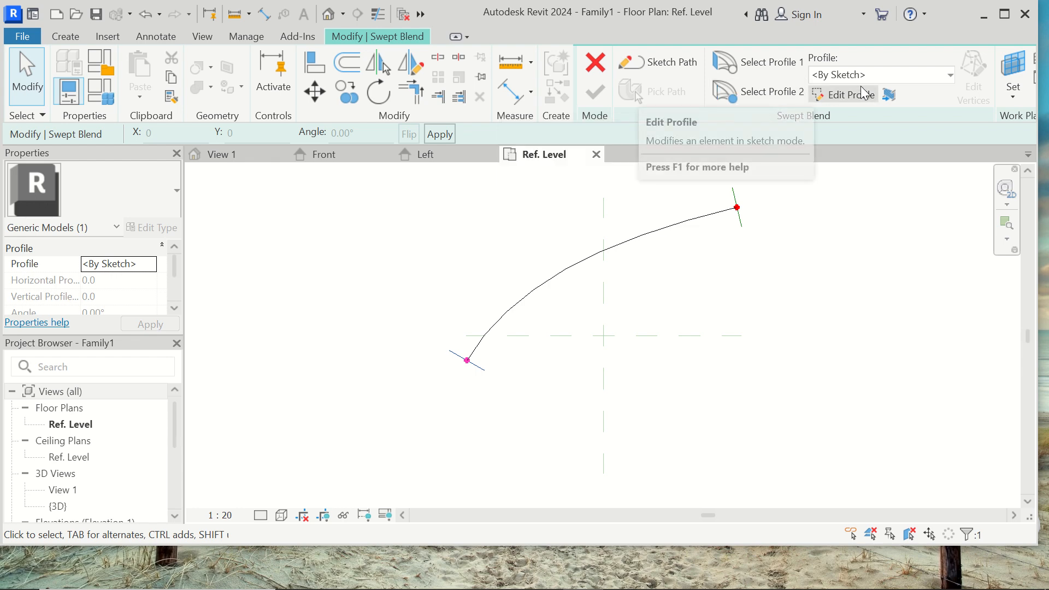
left_click(877, 75)
left_click(862, 115)
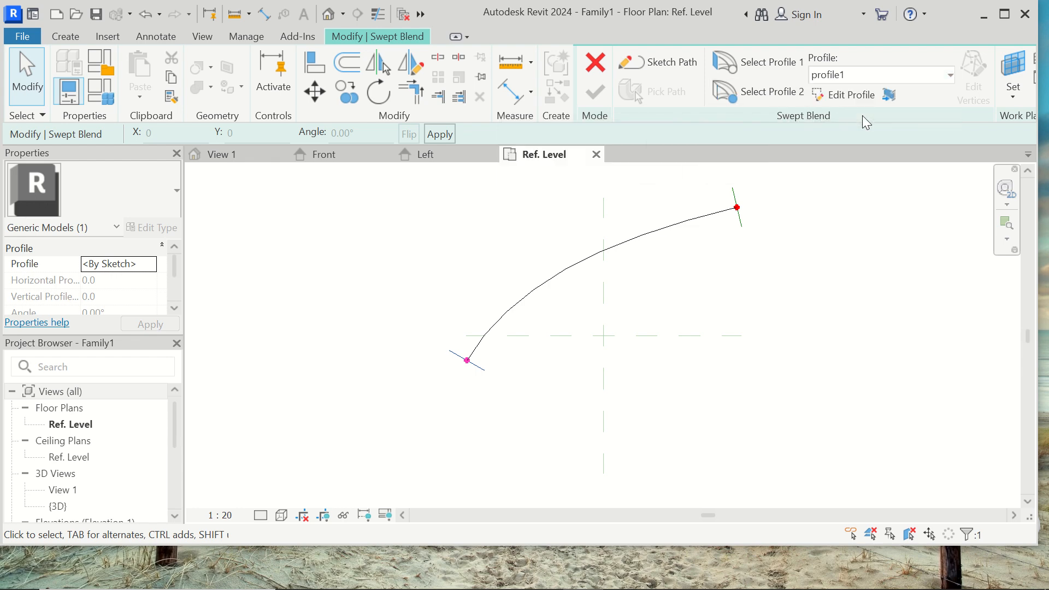
Load the profile2 family from Documents, assign it as the second profile, and finish the swept blend
left_click(776, 94)
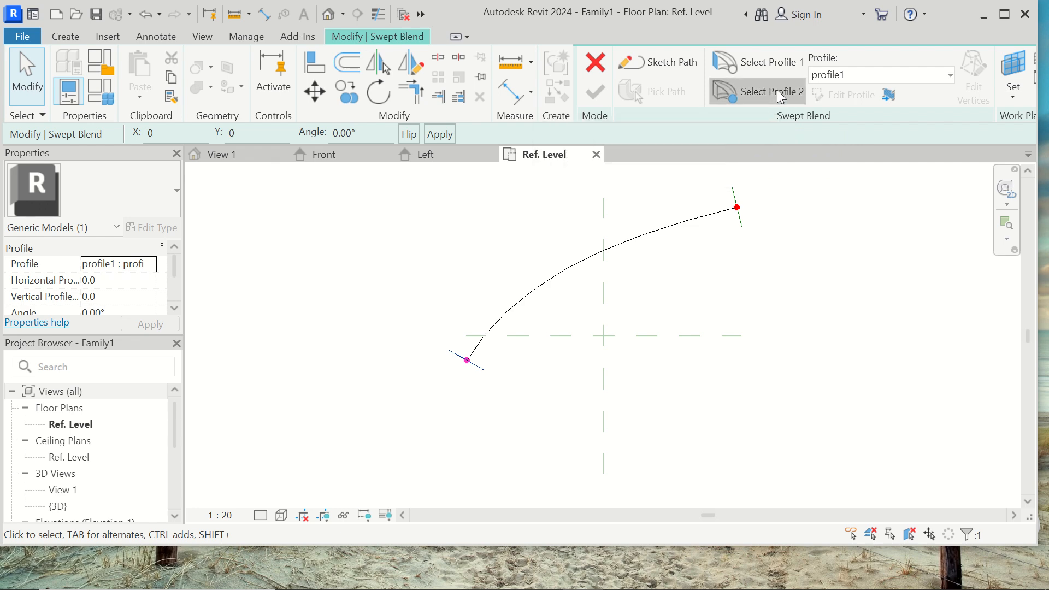
left_click(887, 94)
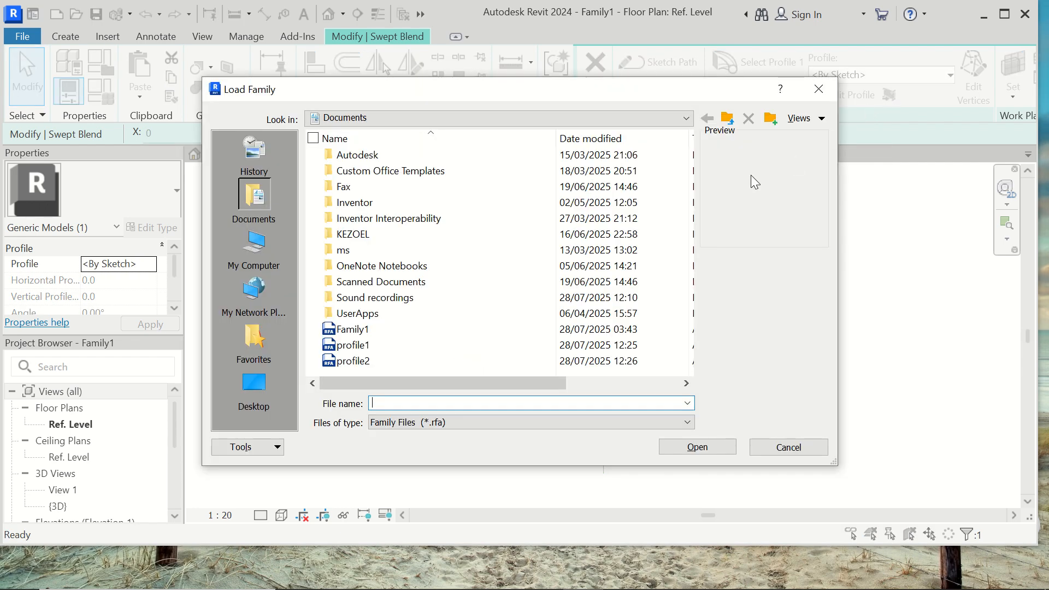
left_click(377, 359)
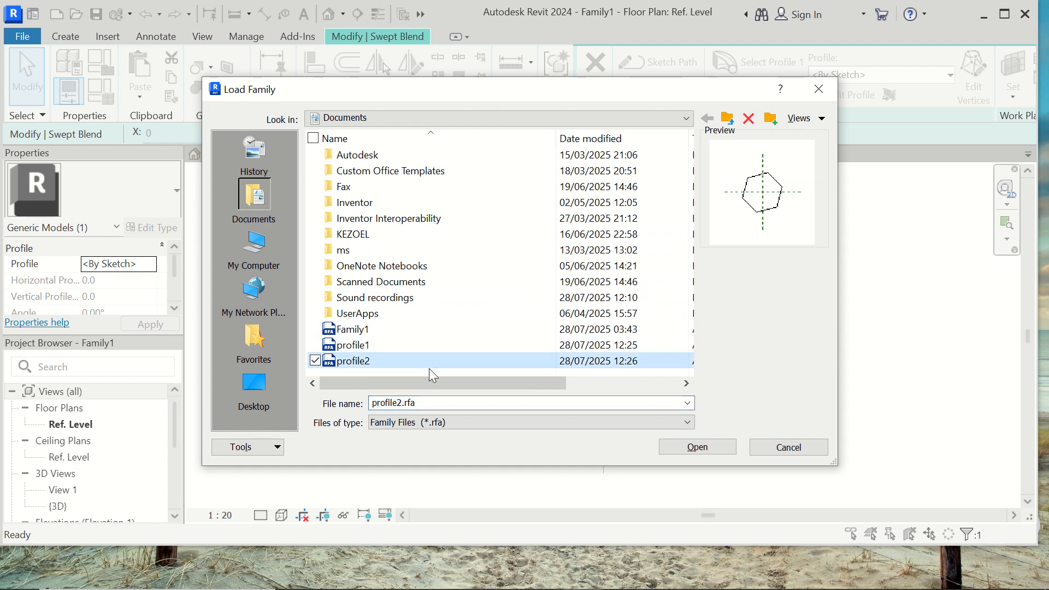
left_click(697, 446)
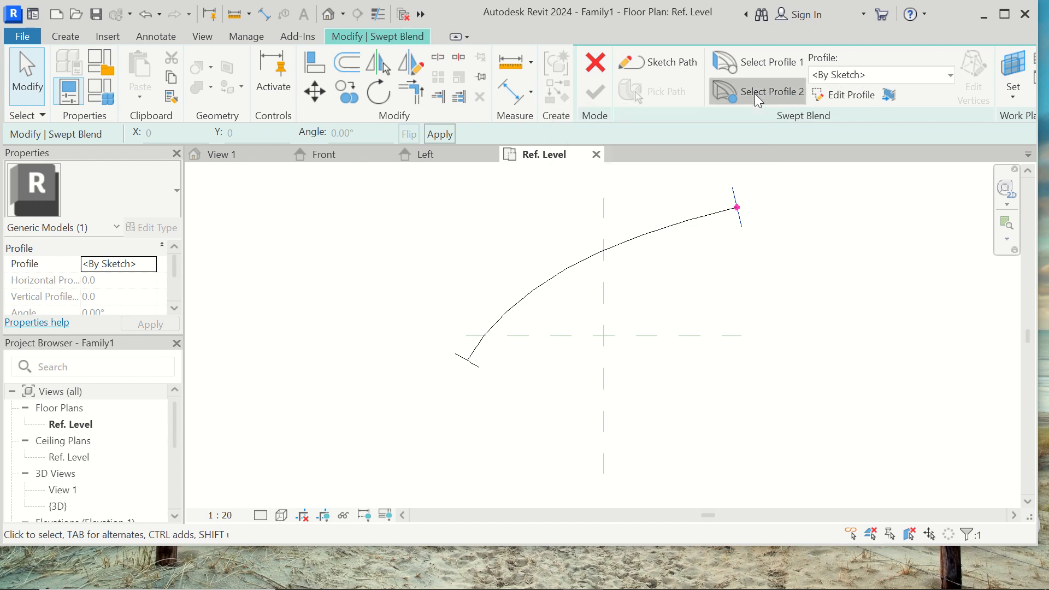
left_click(873, 79)
left_click(854, 133)
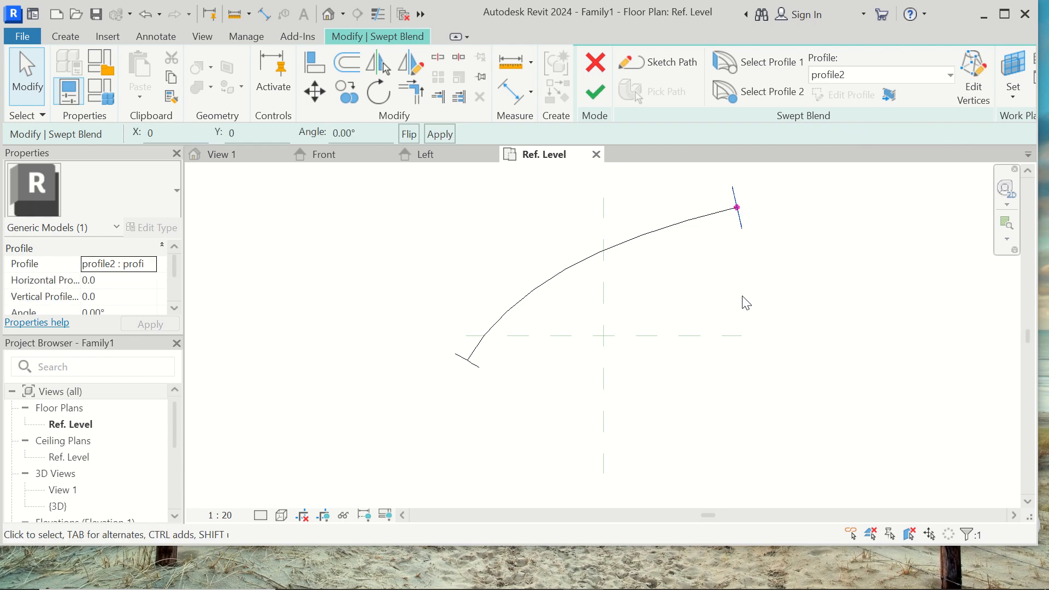
left_click(595, 92)
scroll(528, 320, "down", 1)
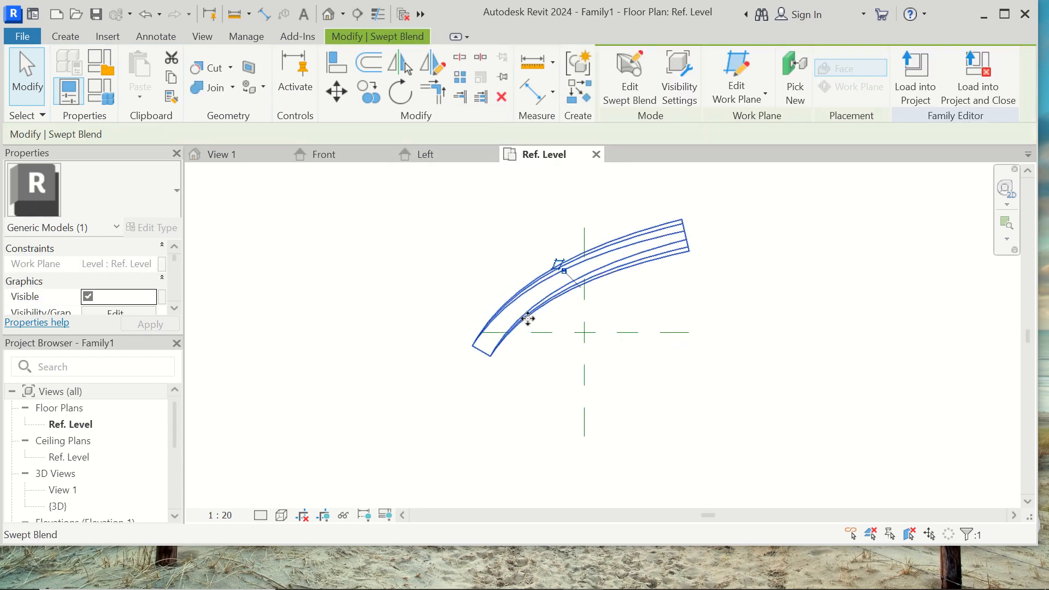
scroll(689, 231, "up", 1)
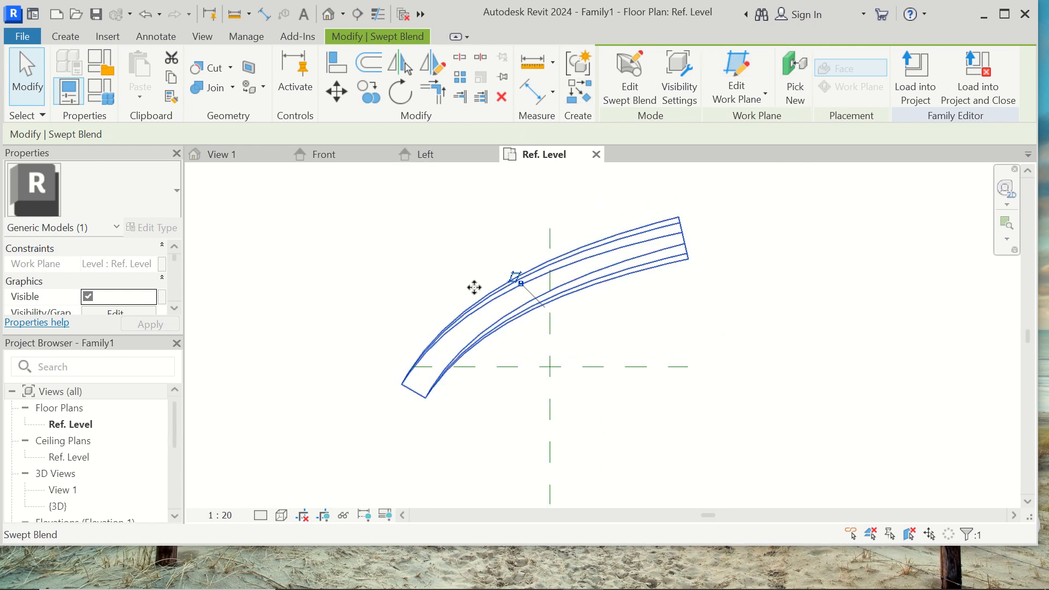
Examine the swept blend in the 3D view, from its circular end to its hexagonal end
left_click(334, 15)
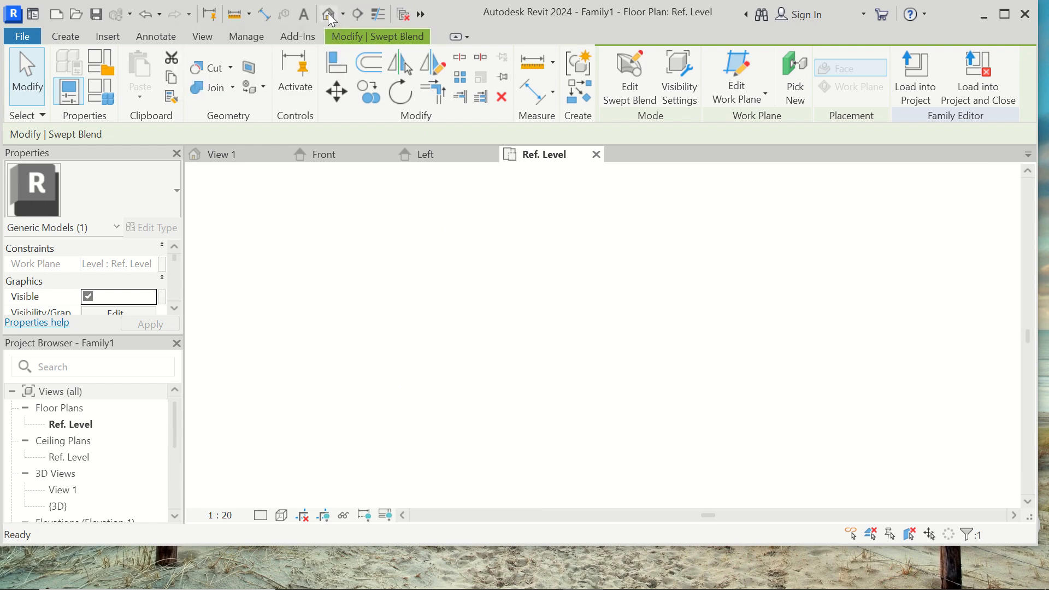
scroll(392, 339, "up", 2)
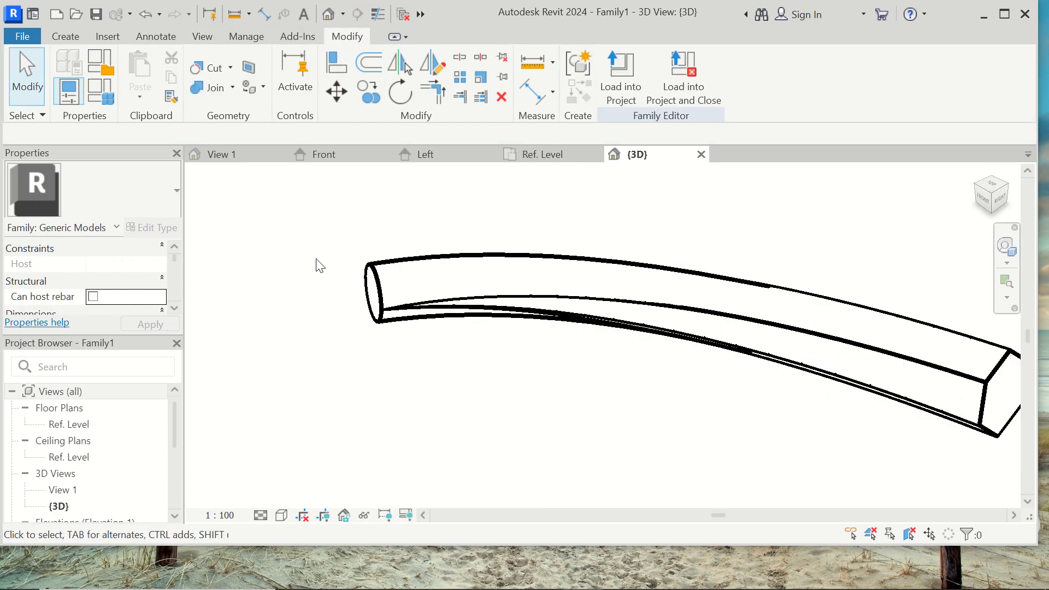
scroll(367, 287, "down", 1)
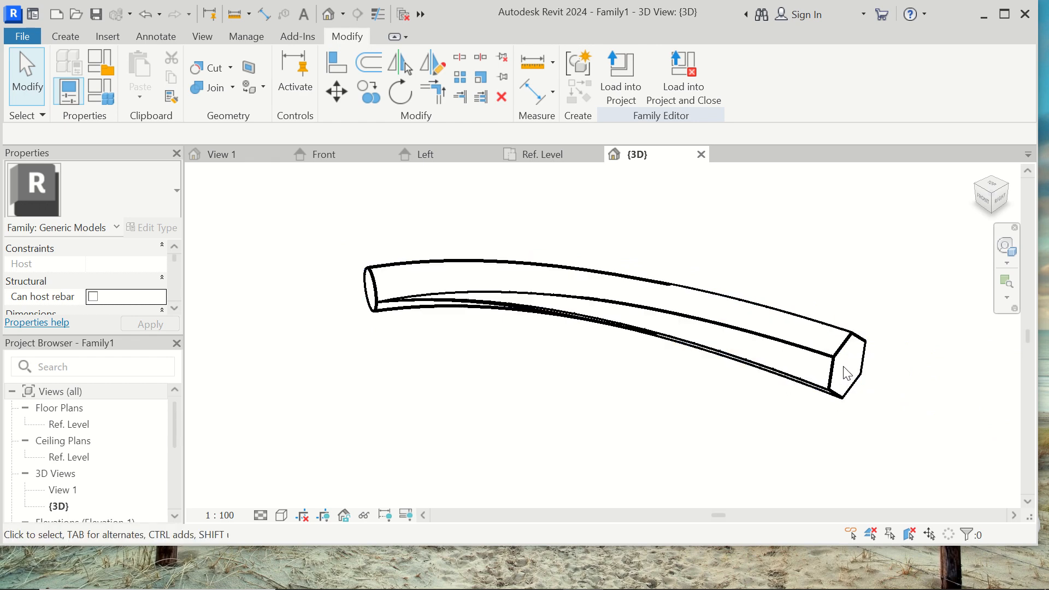
scroll(846, 373, "down", 1)
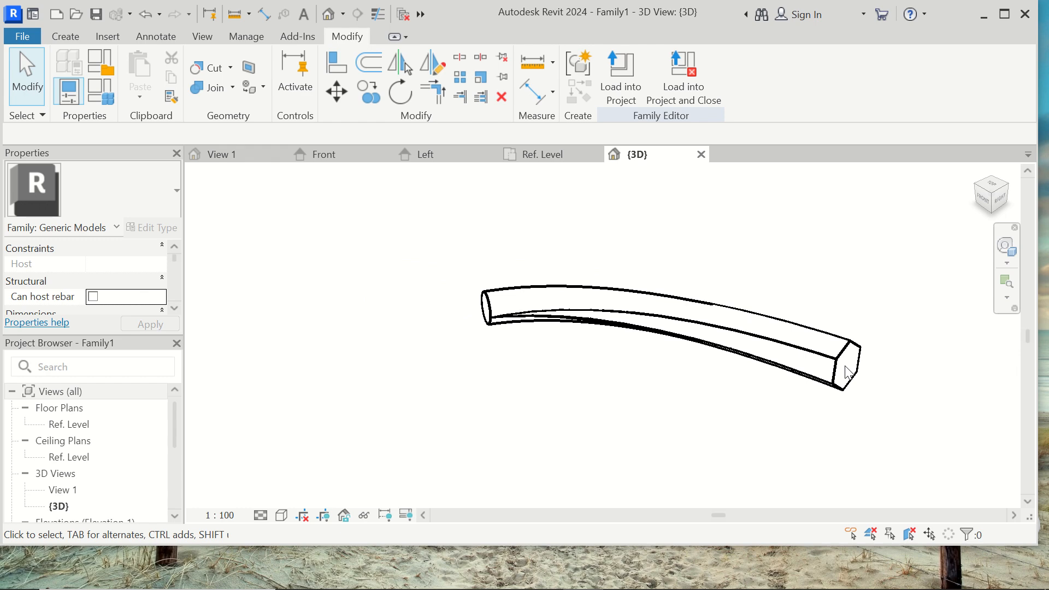
left_click(65, 36)
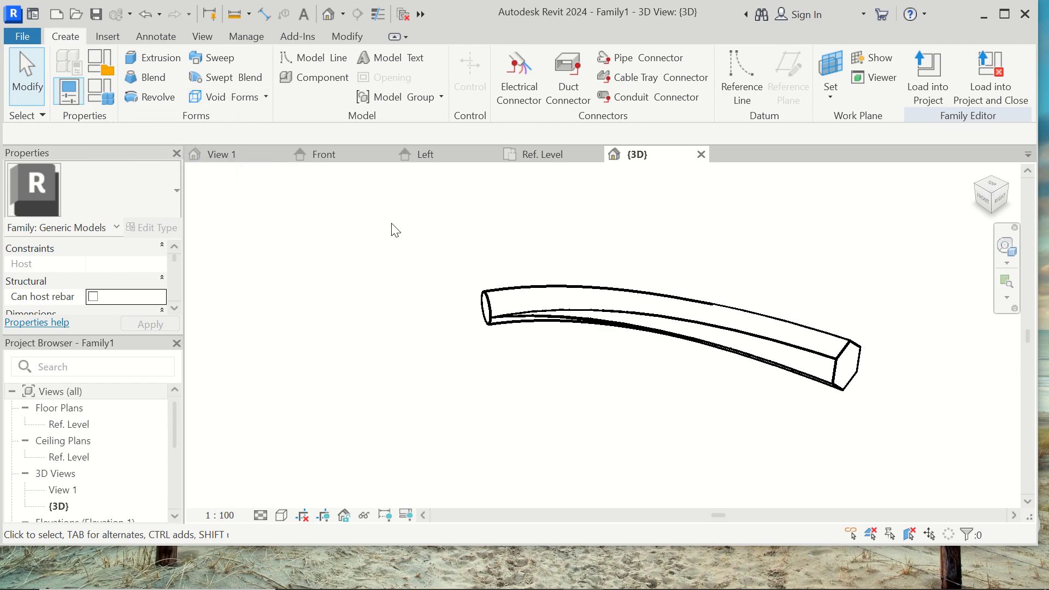
scroll(394, 230, "down", 3)
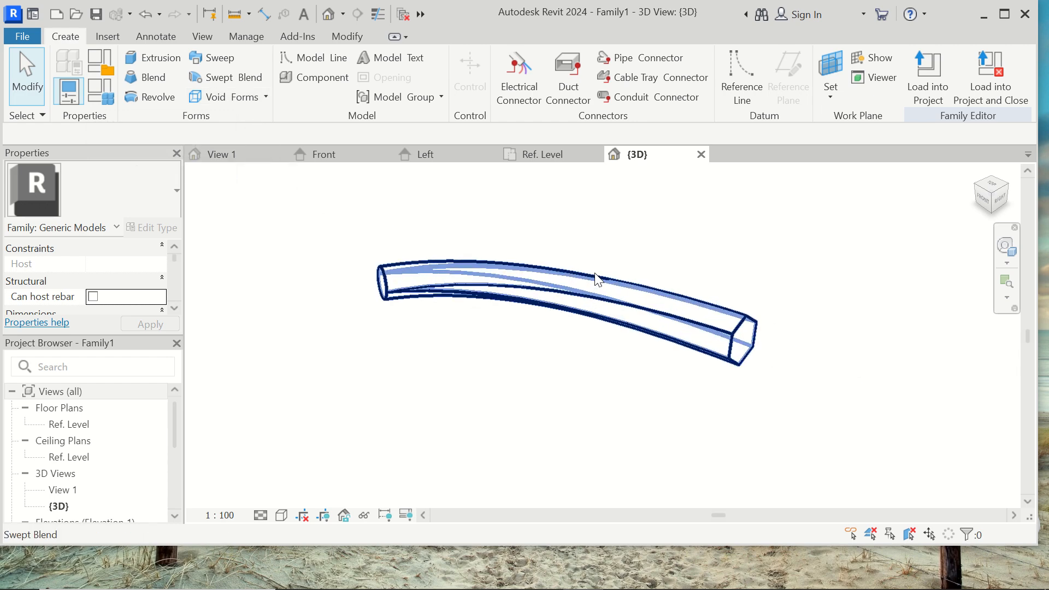
scroll(594, 276, "up", 3)
scroll(636, 380, "down", 2)
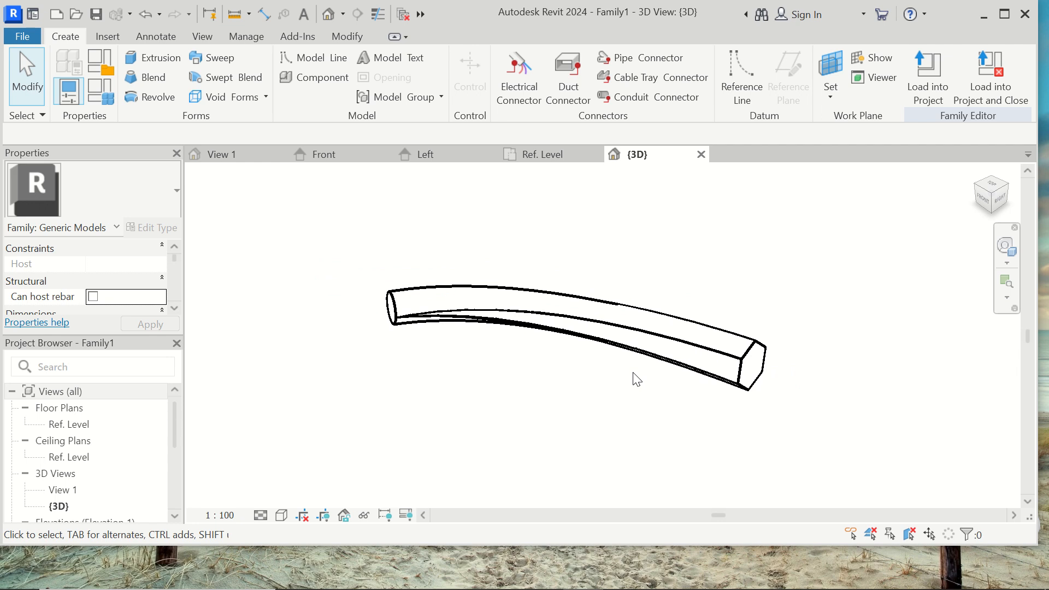